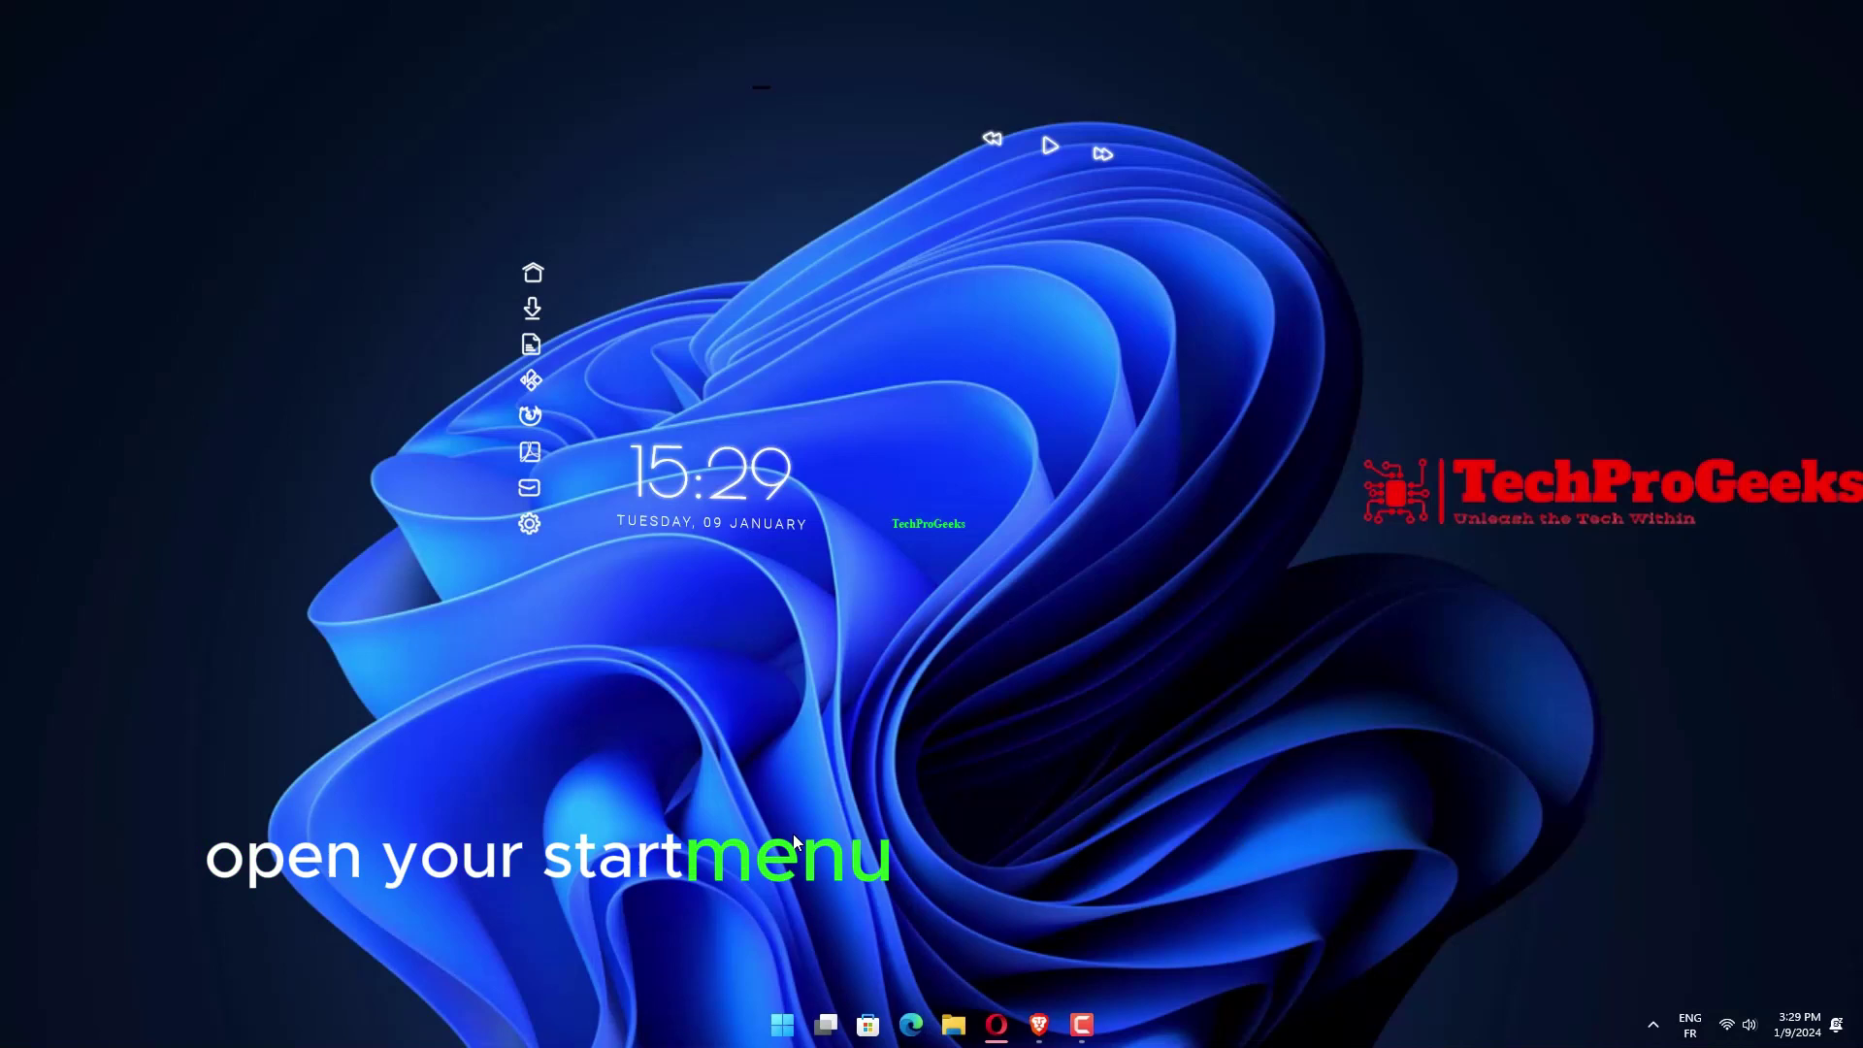
# Step: Browse Settings to System > Troubleshoot > Other trouble-shooters, then close Settings
pyautogui.click(784, 1024)
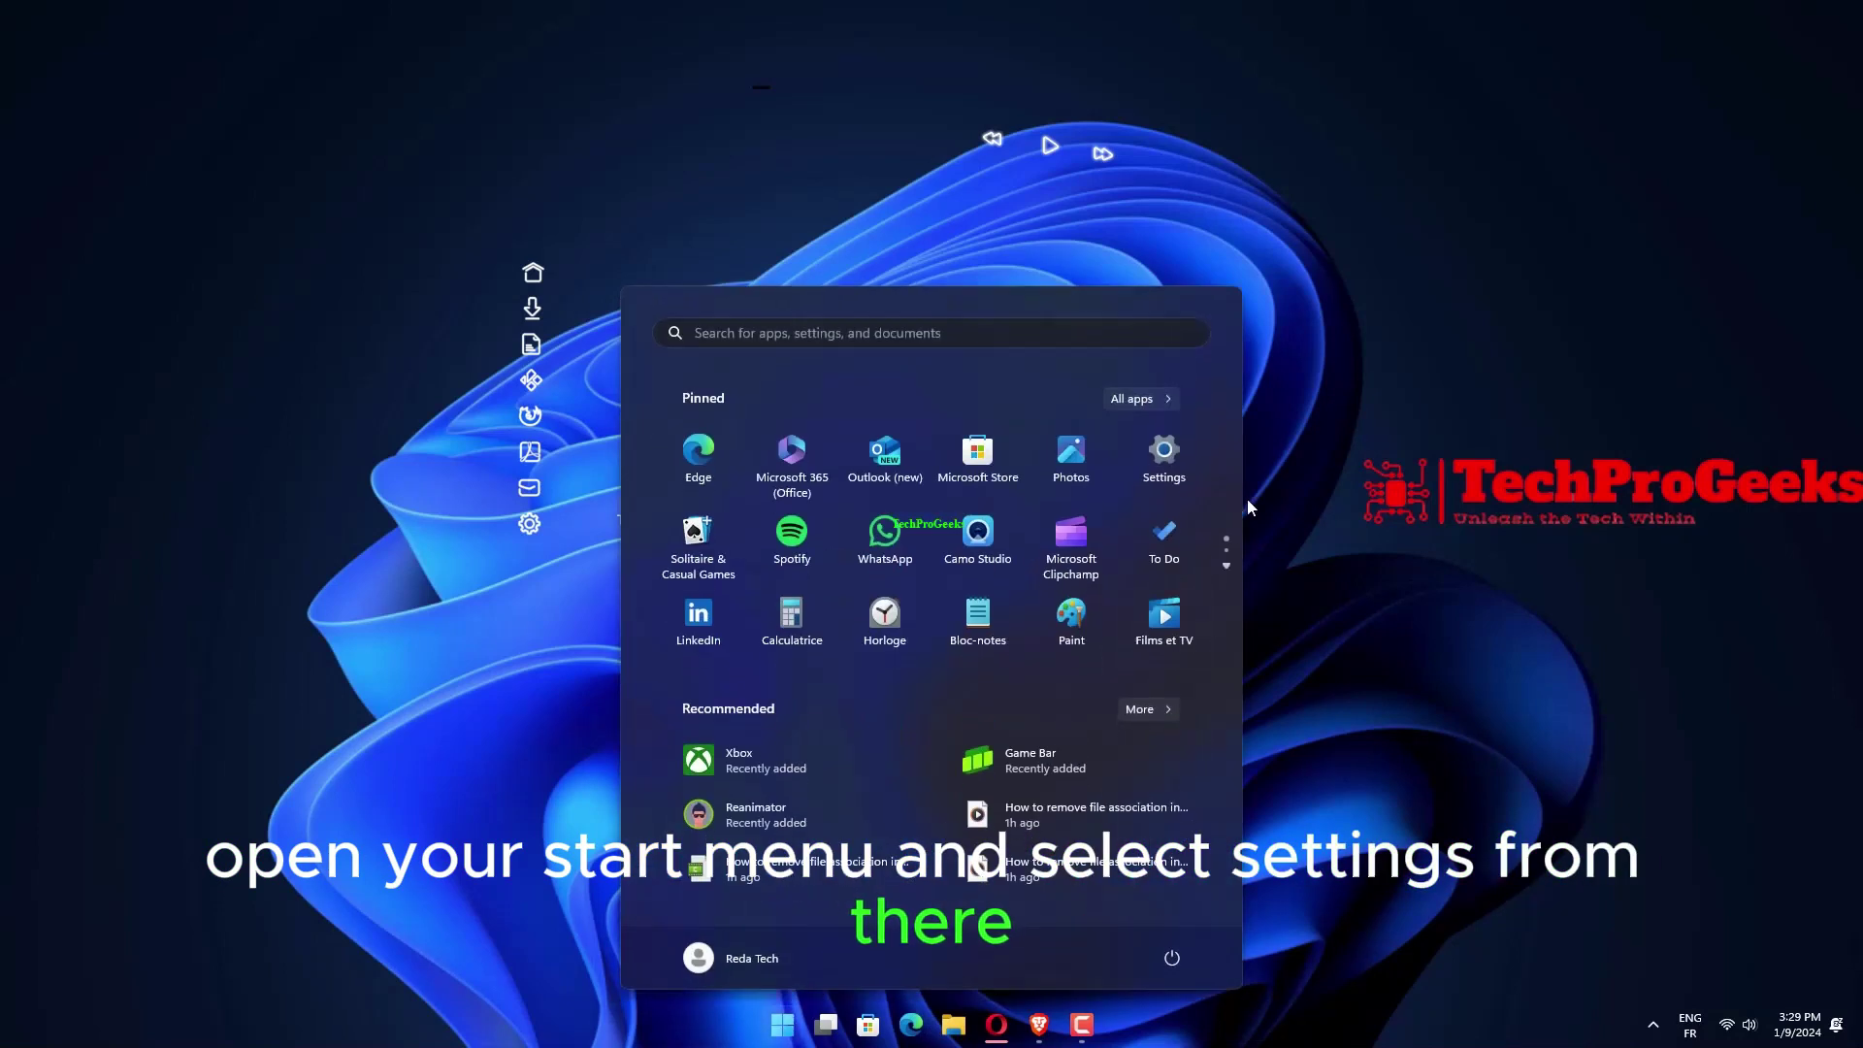
pyautogui.click(1168, 468)
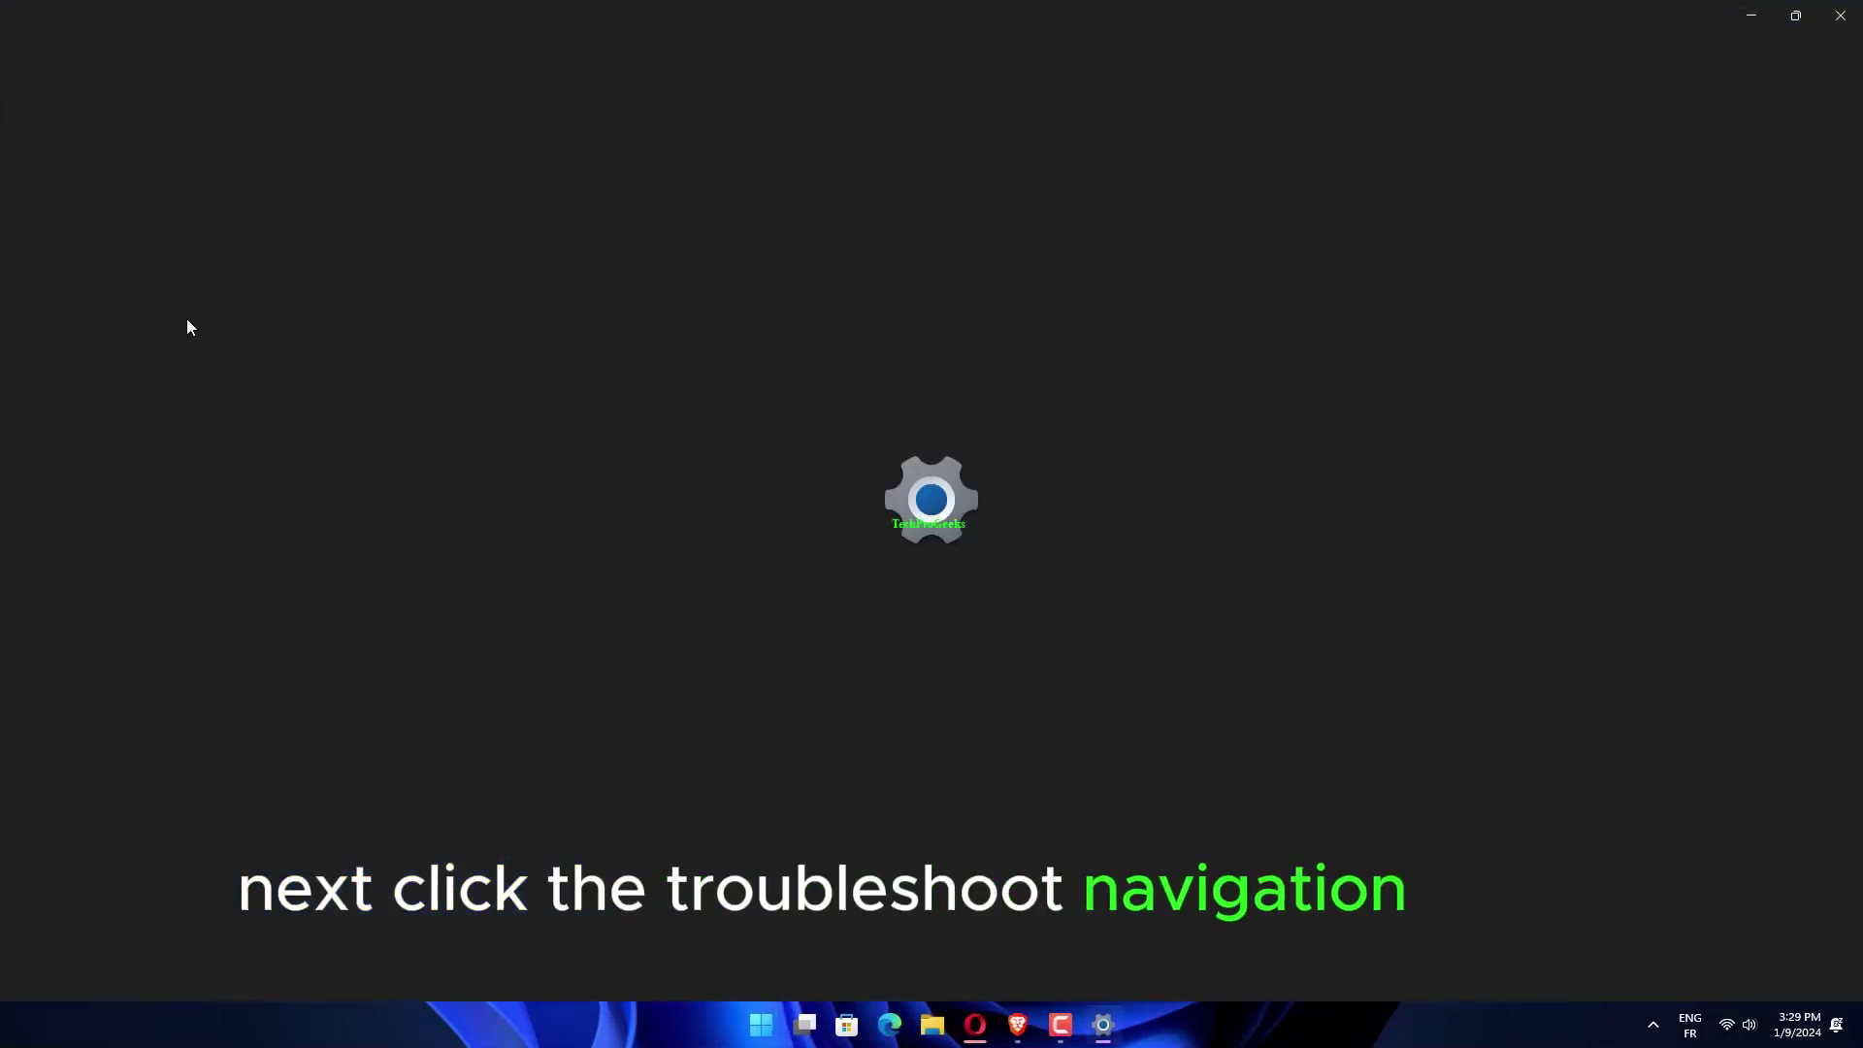
pyautogui.click(175, 237)
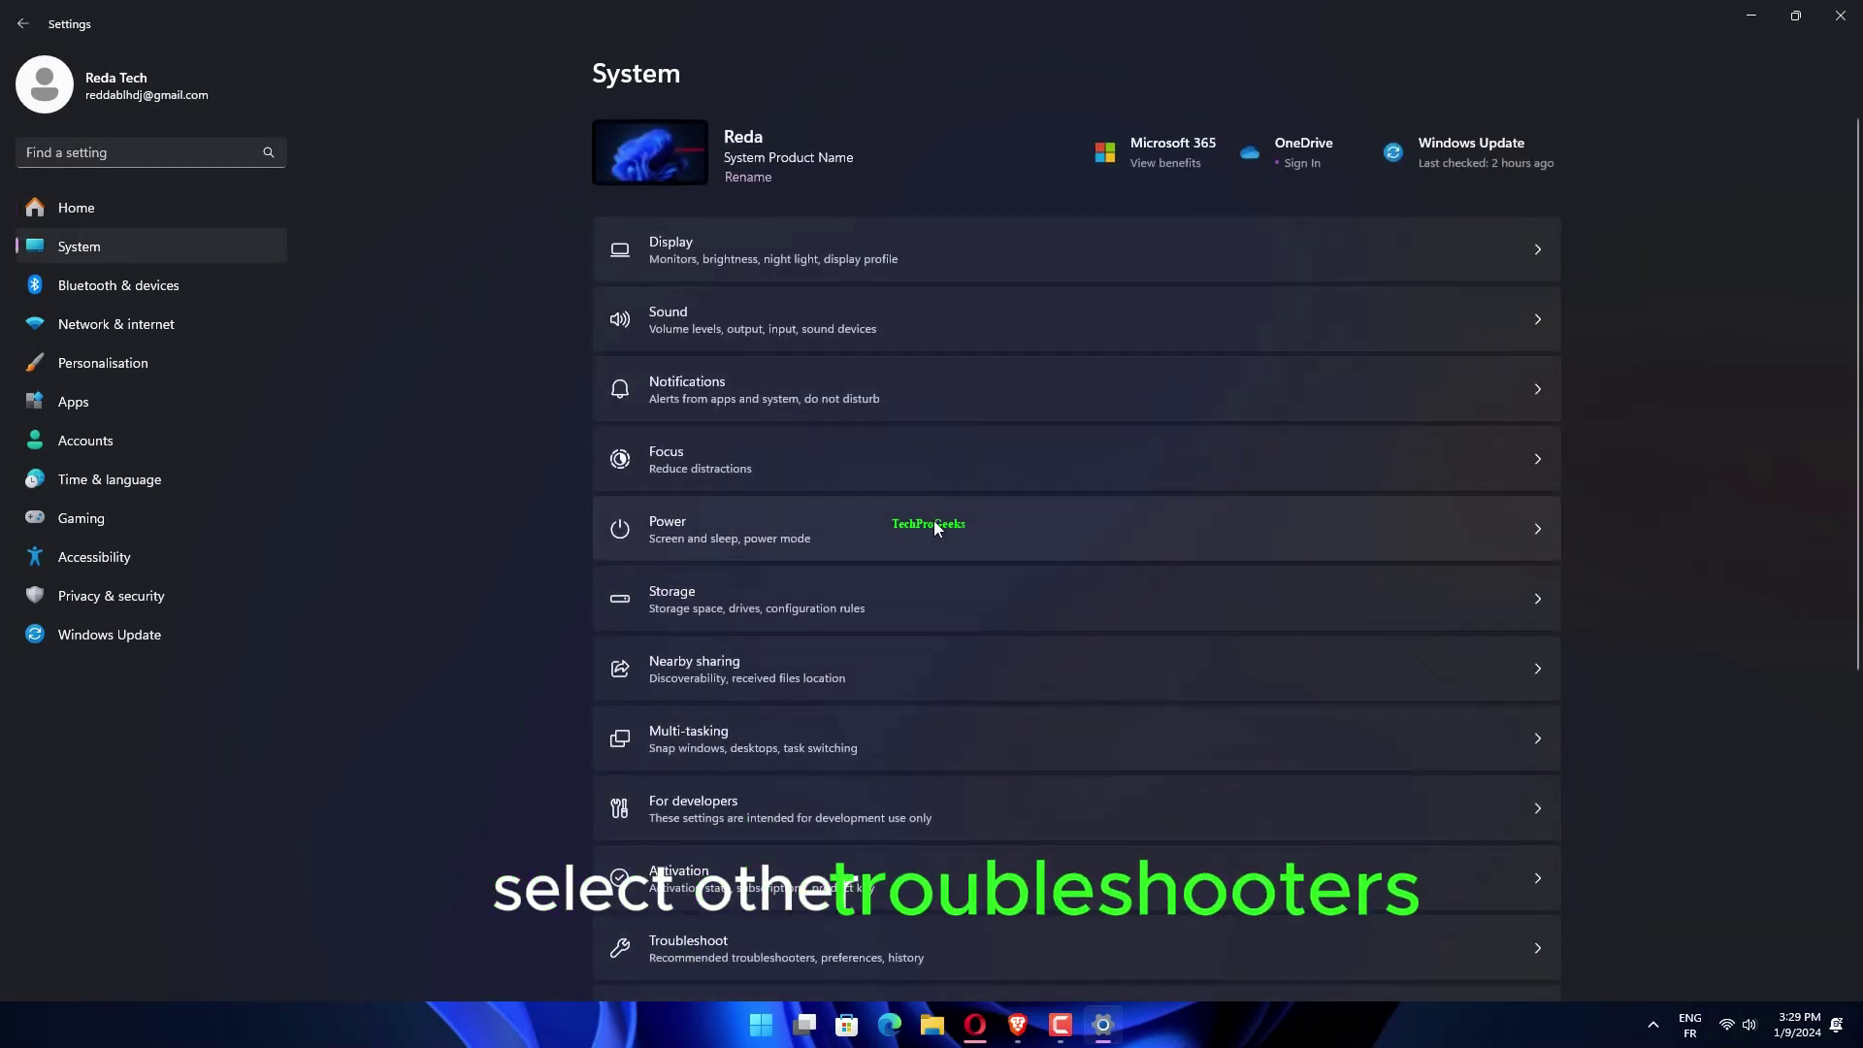
pyautogui.scroll(-5, 934, 565)
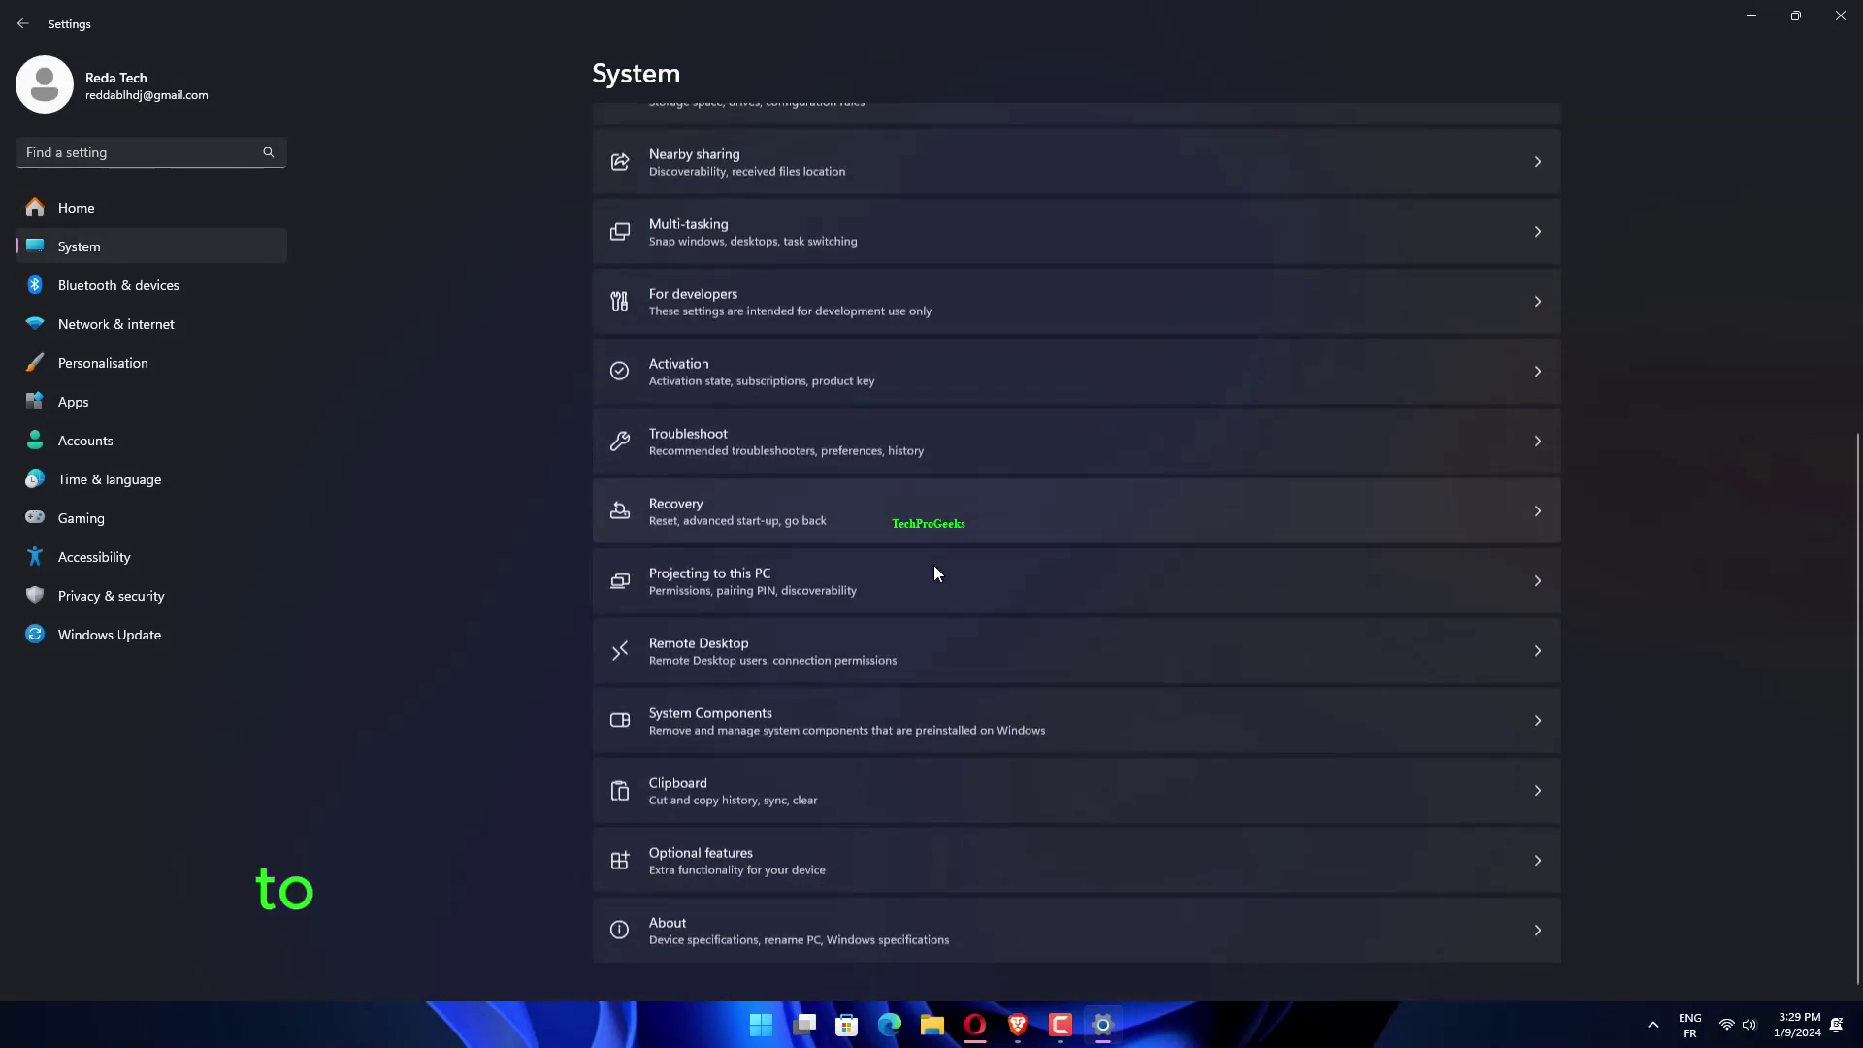
pyautogui.click(815, 435)
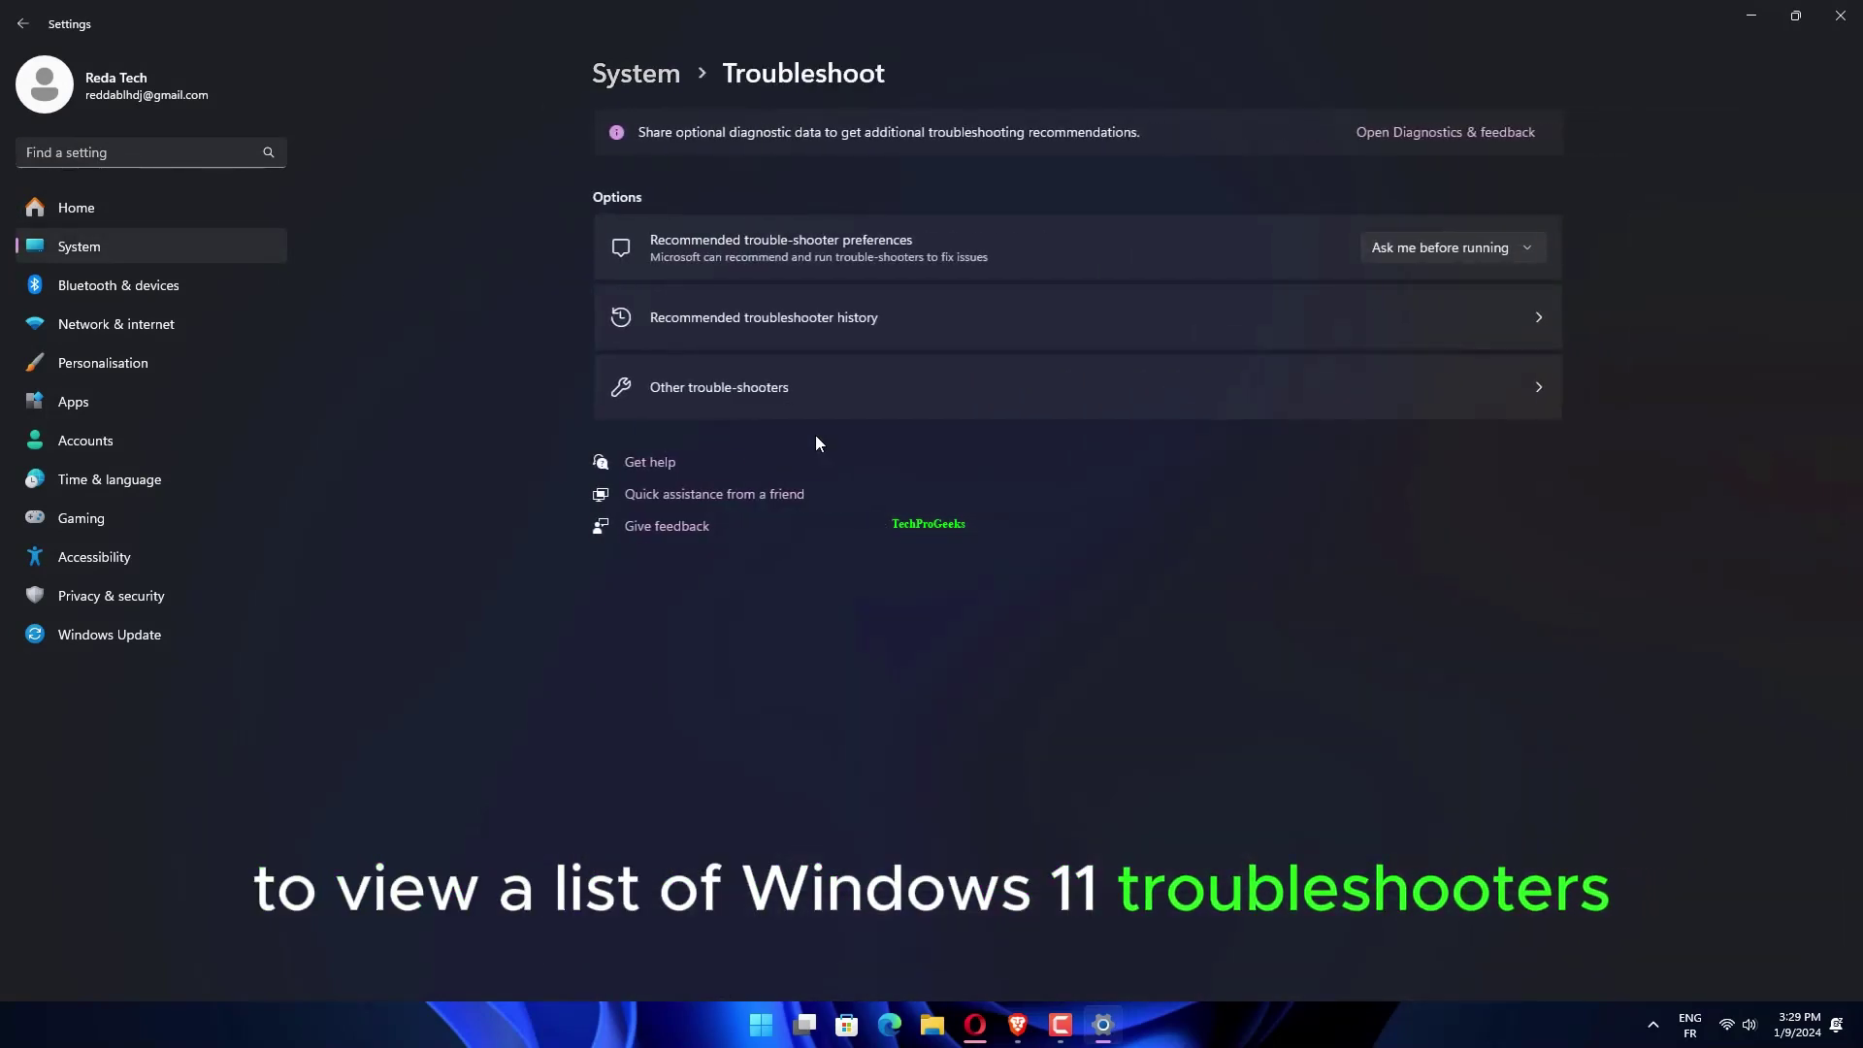
pyautogui.click(816, 383)
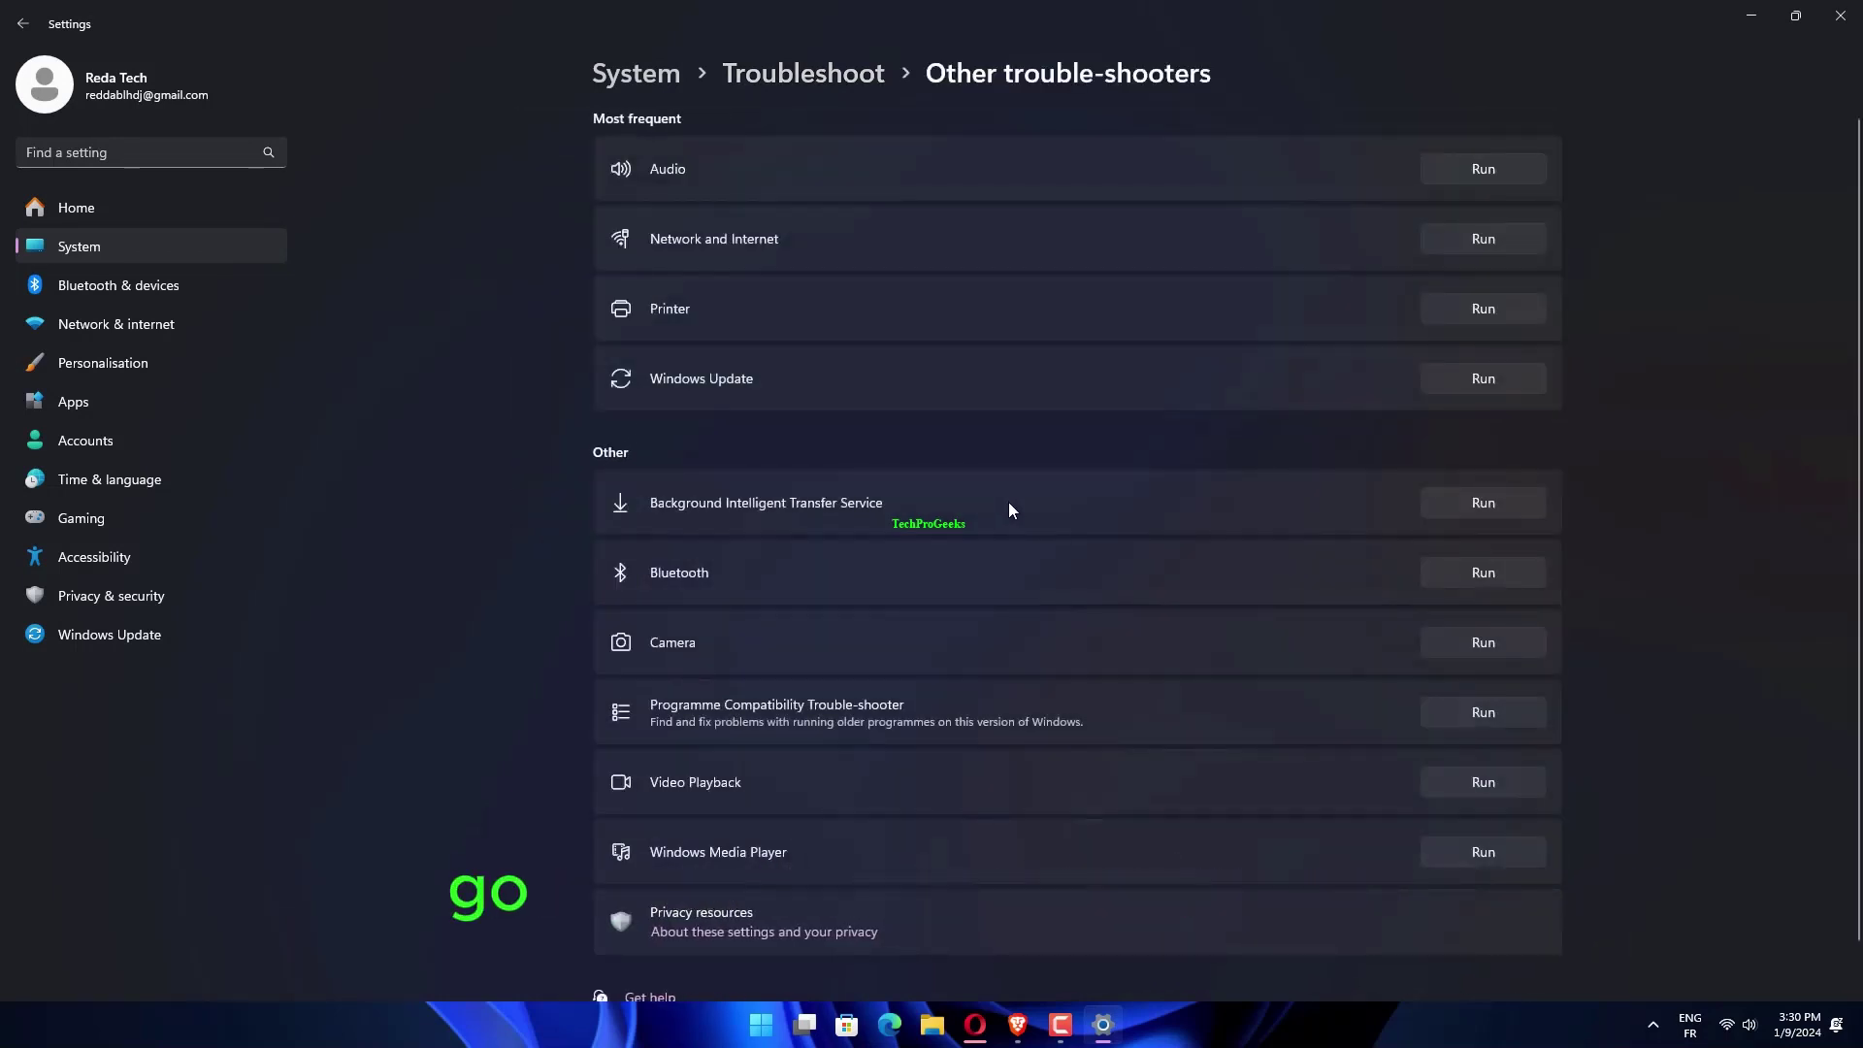
pyautogui.scroll(-1, 1009, 504)
pyautogui.click(1840, 15)
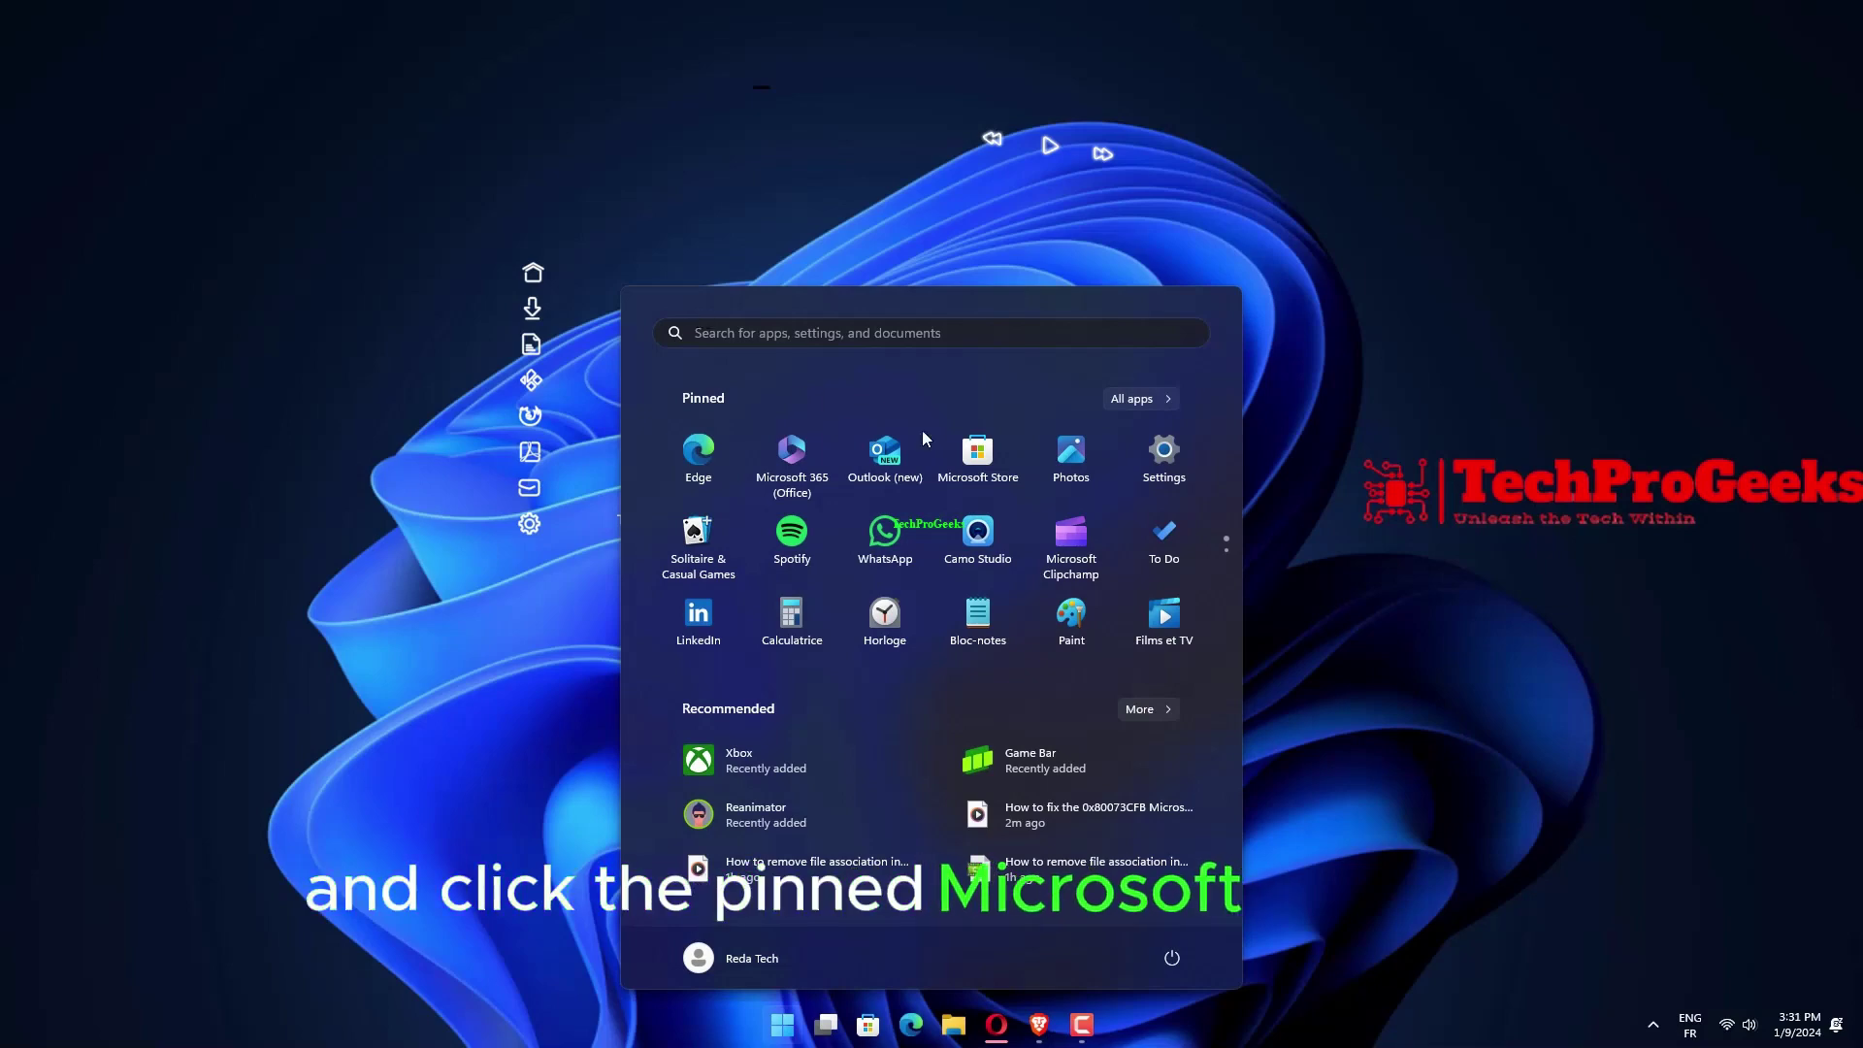
# Step: Launch Microsoft Store from Start and check its account avatar menu, then close the menu
pyautogui.click(948, 452)
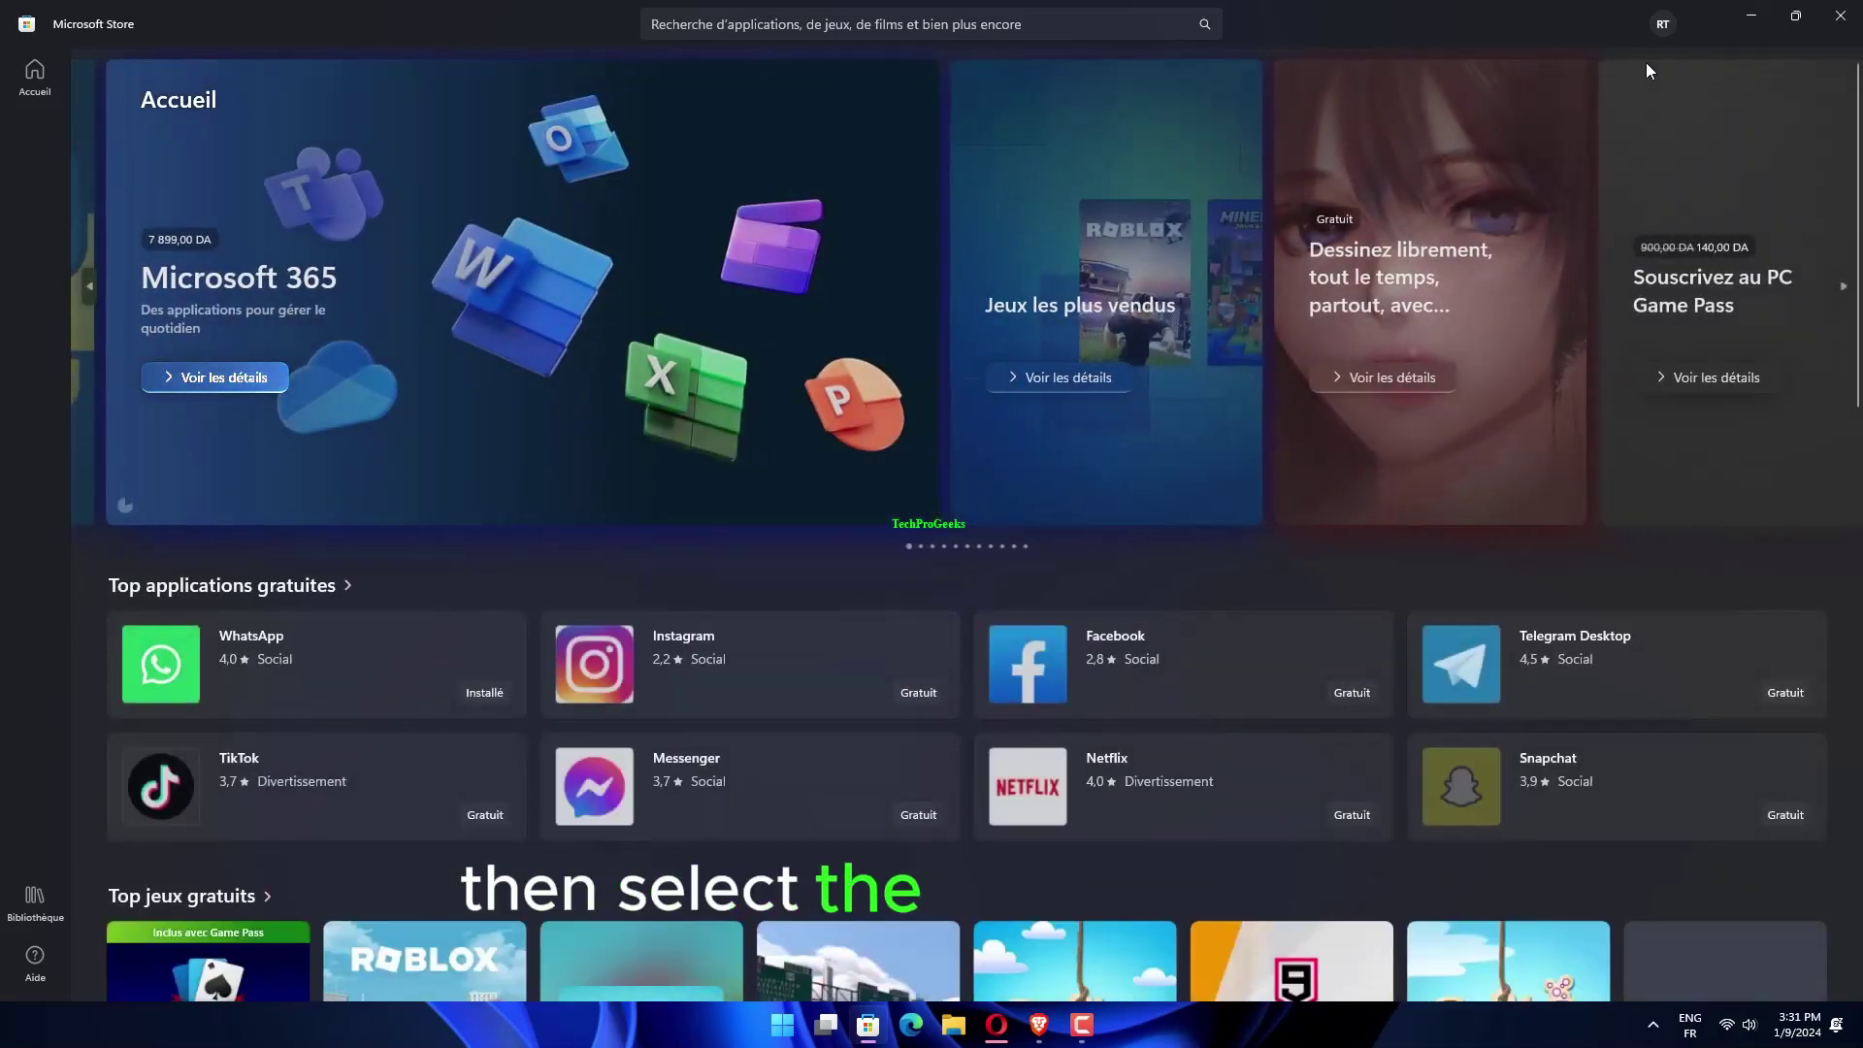
pyautogui.click(1663, 25)
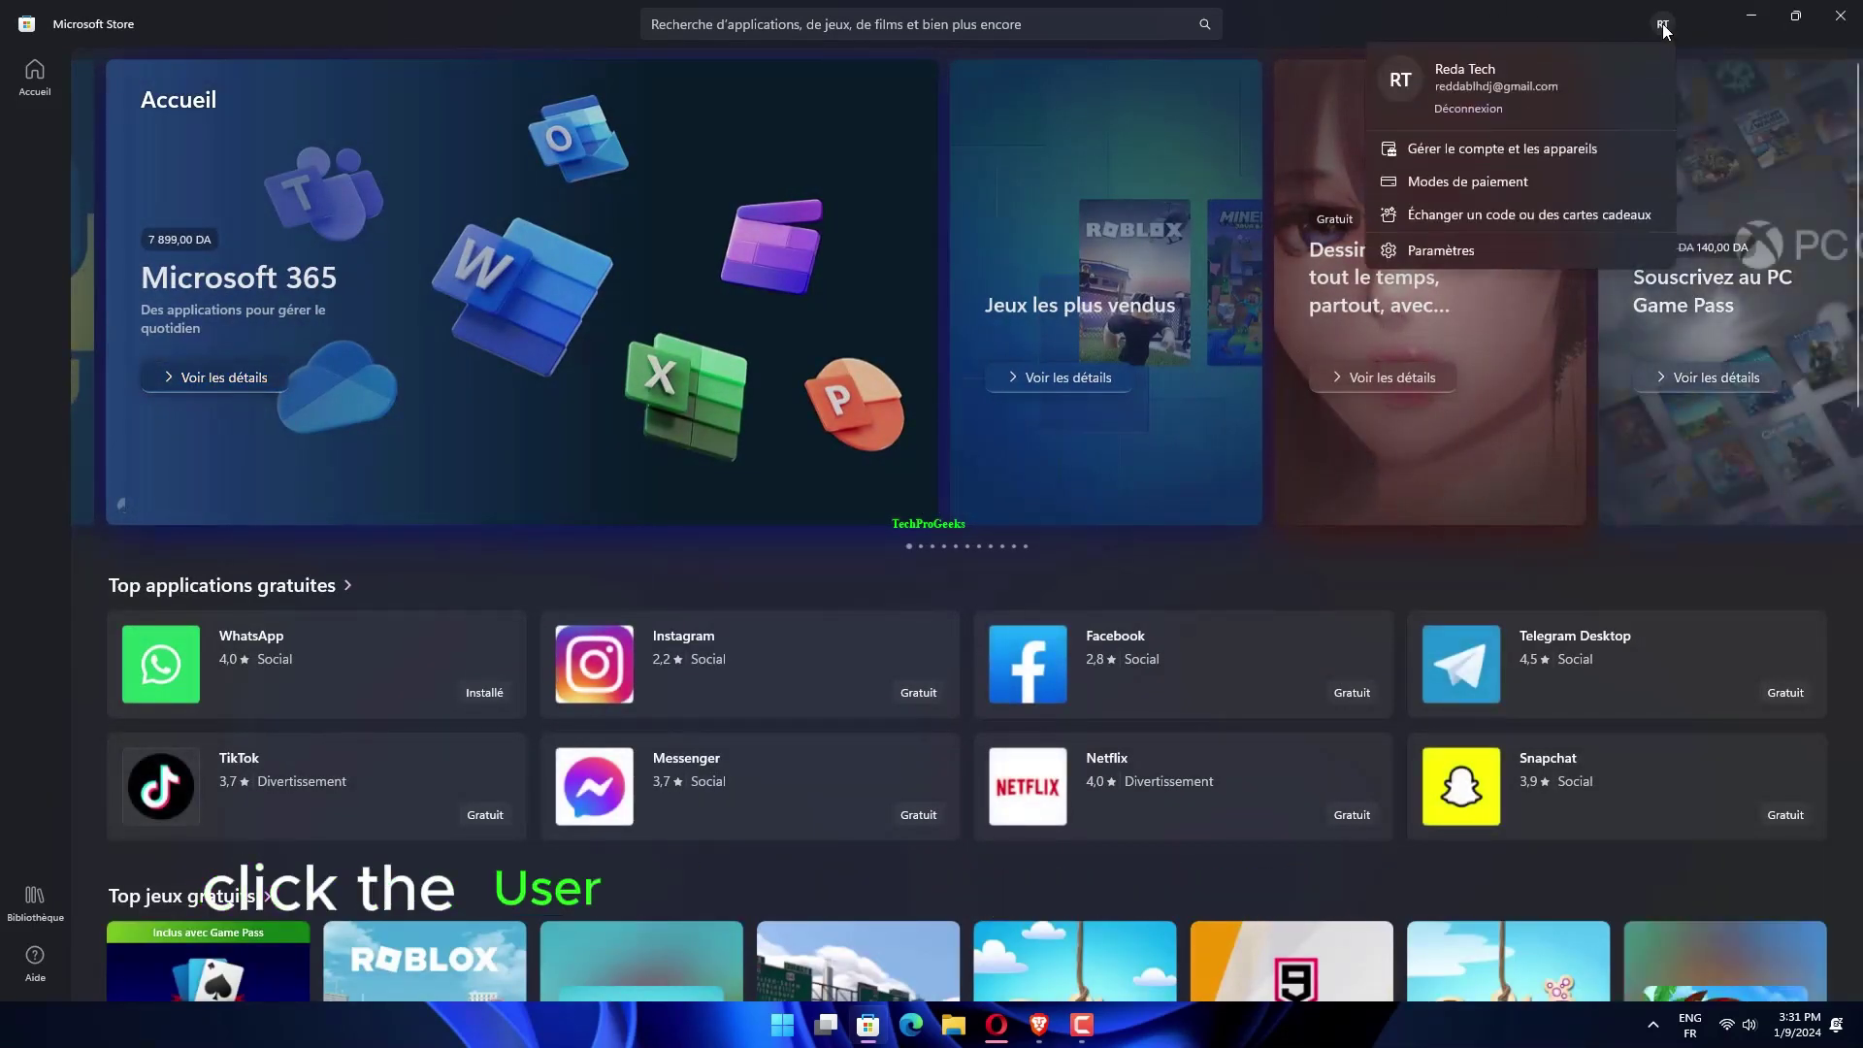
pyautogui.click(1662, 23)
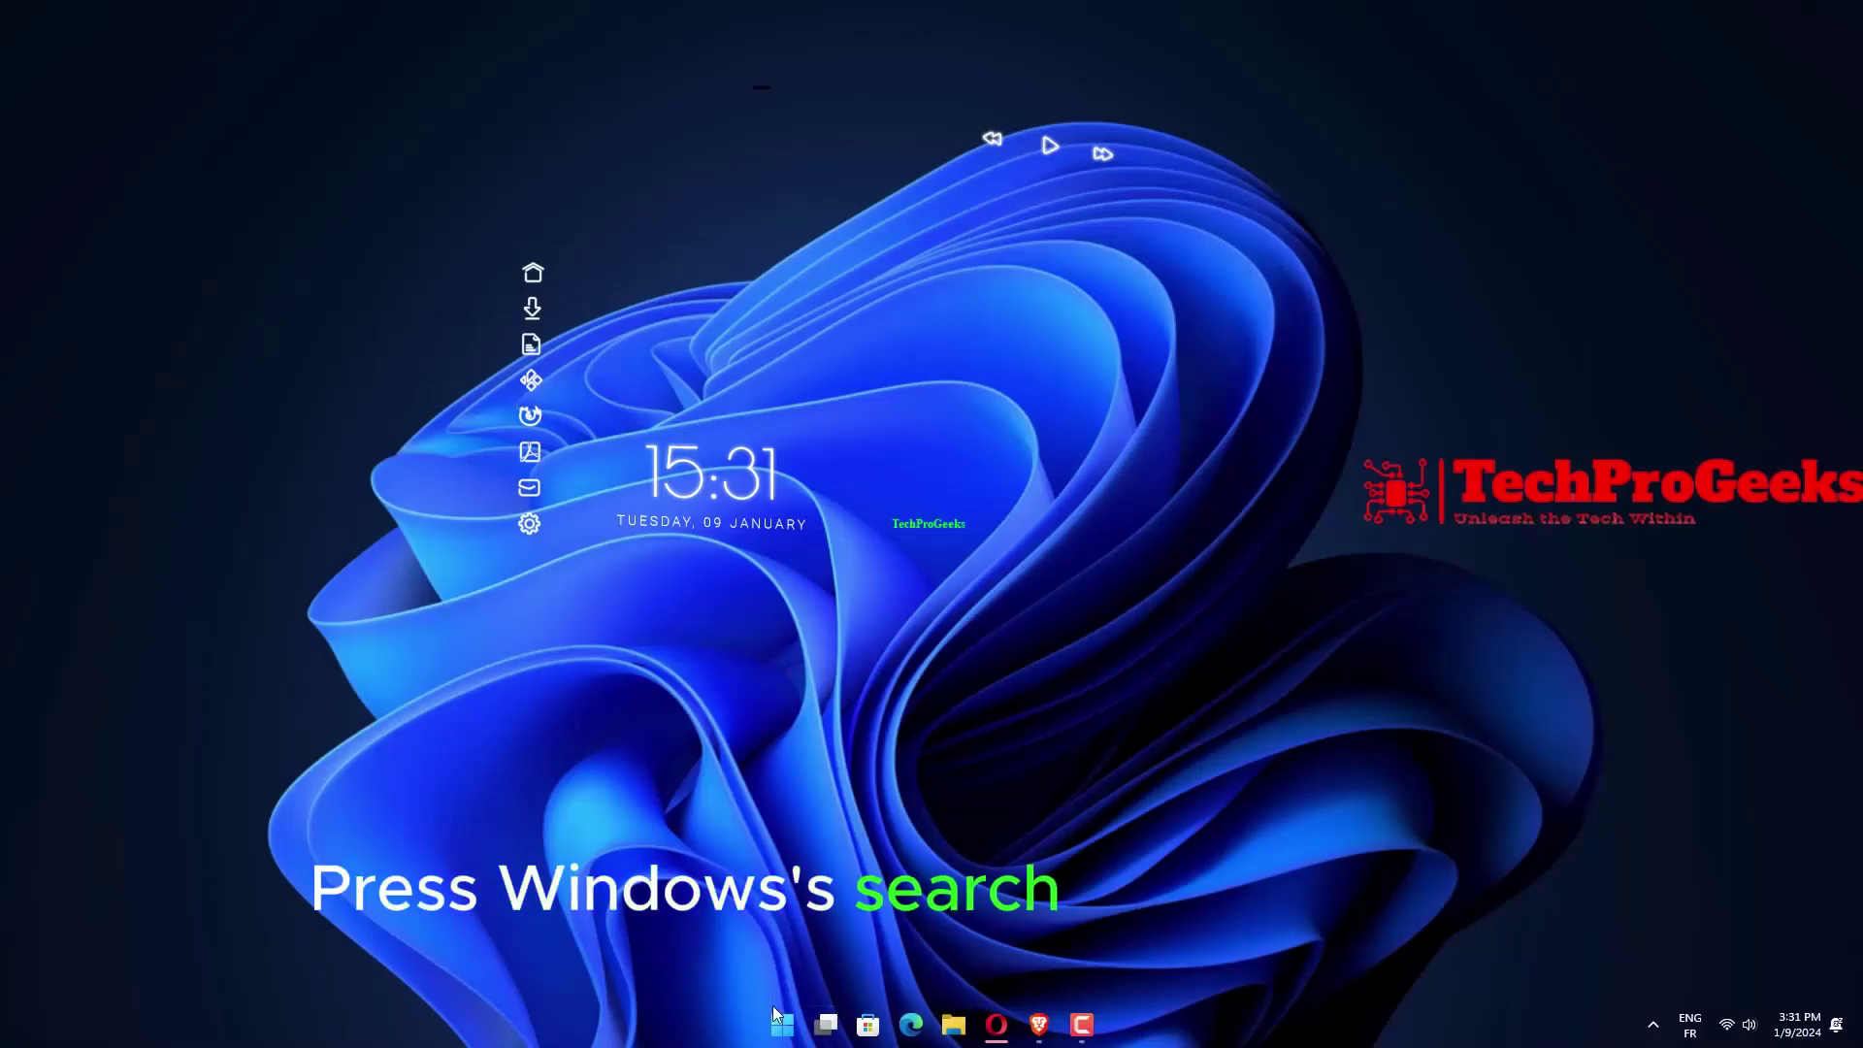
# Step: Launch Command Prompt as administrator from a 'cmd' Start search
pyautogui.click(786, 1013)
pyautogui.write('c')
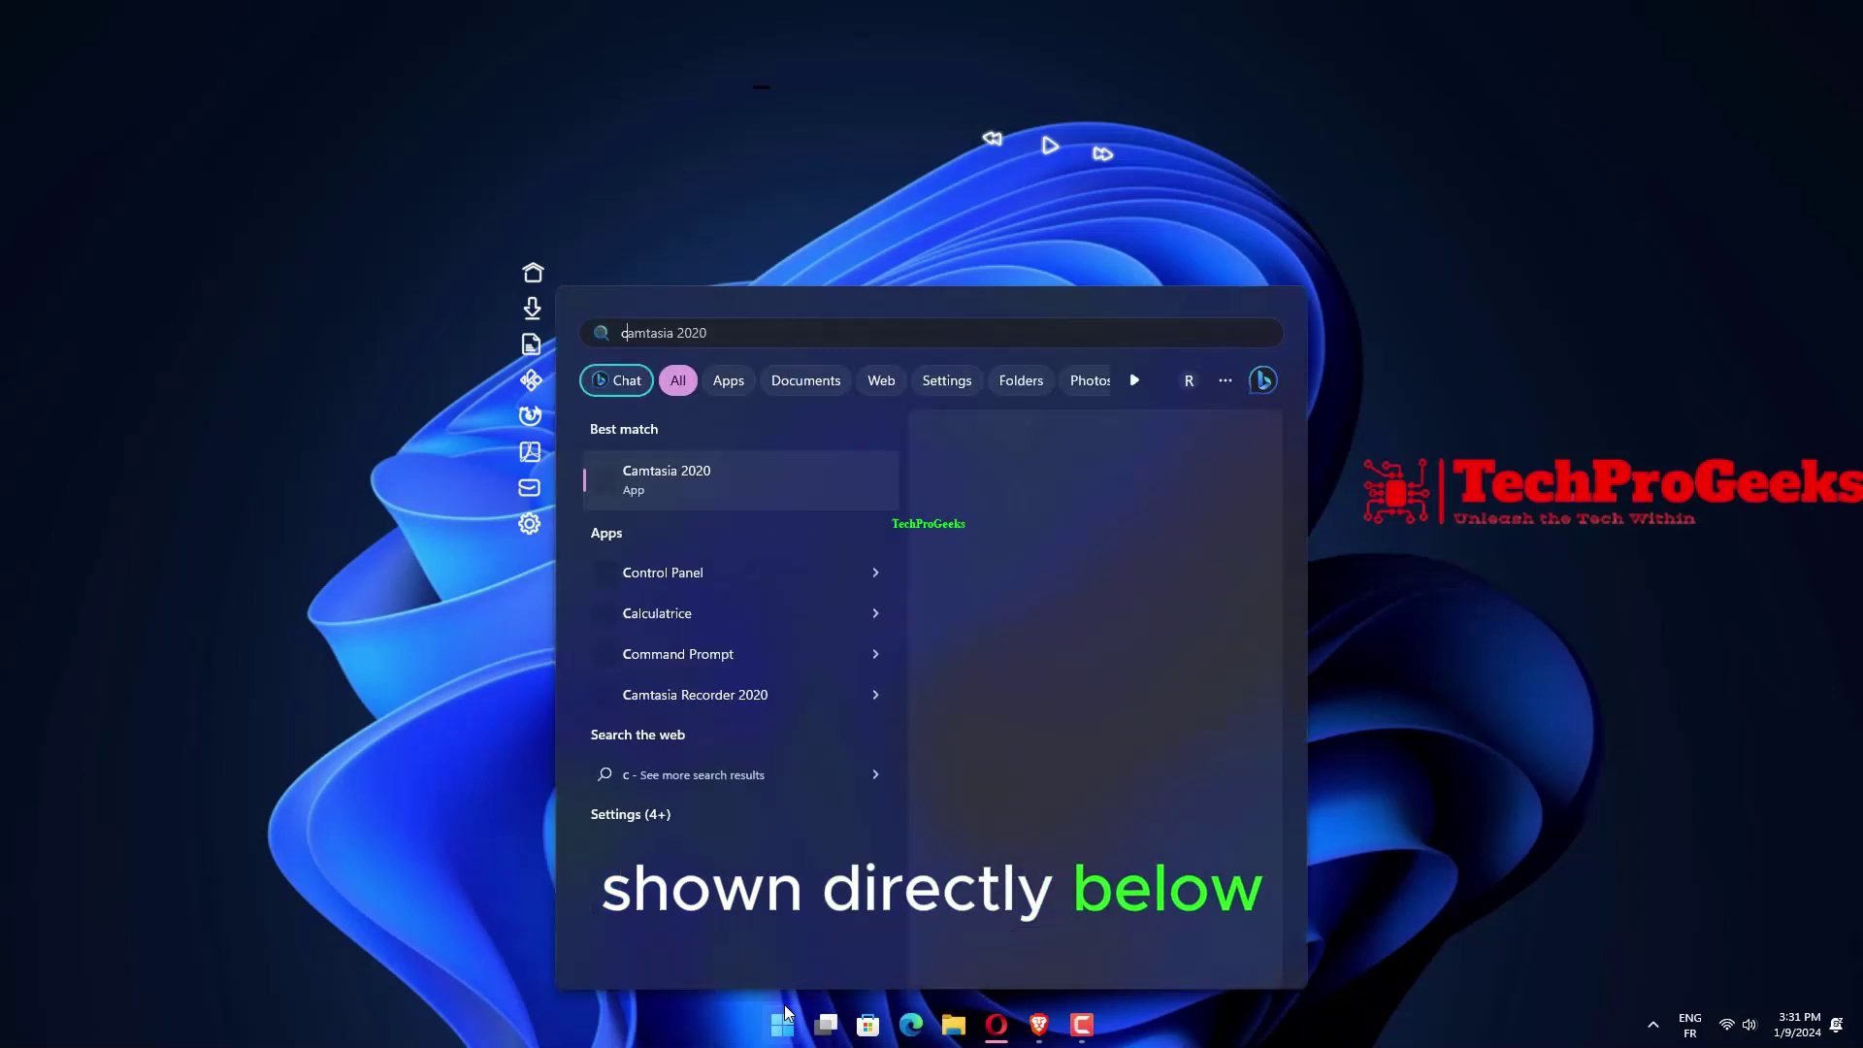
pyautogui.write('md')
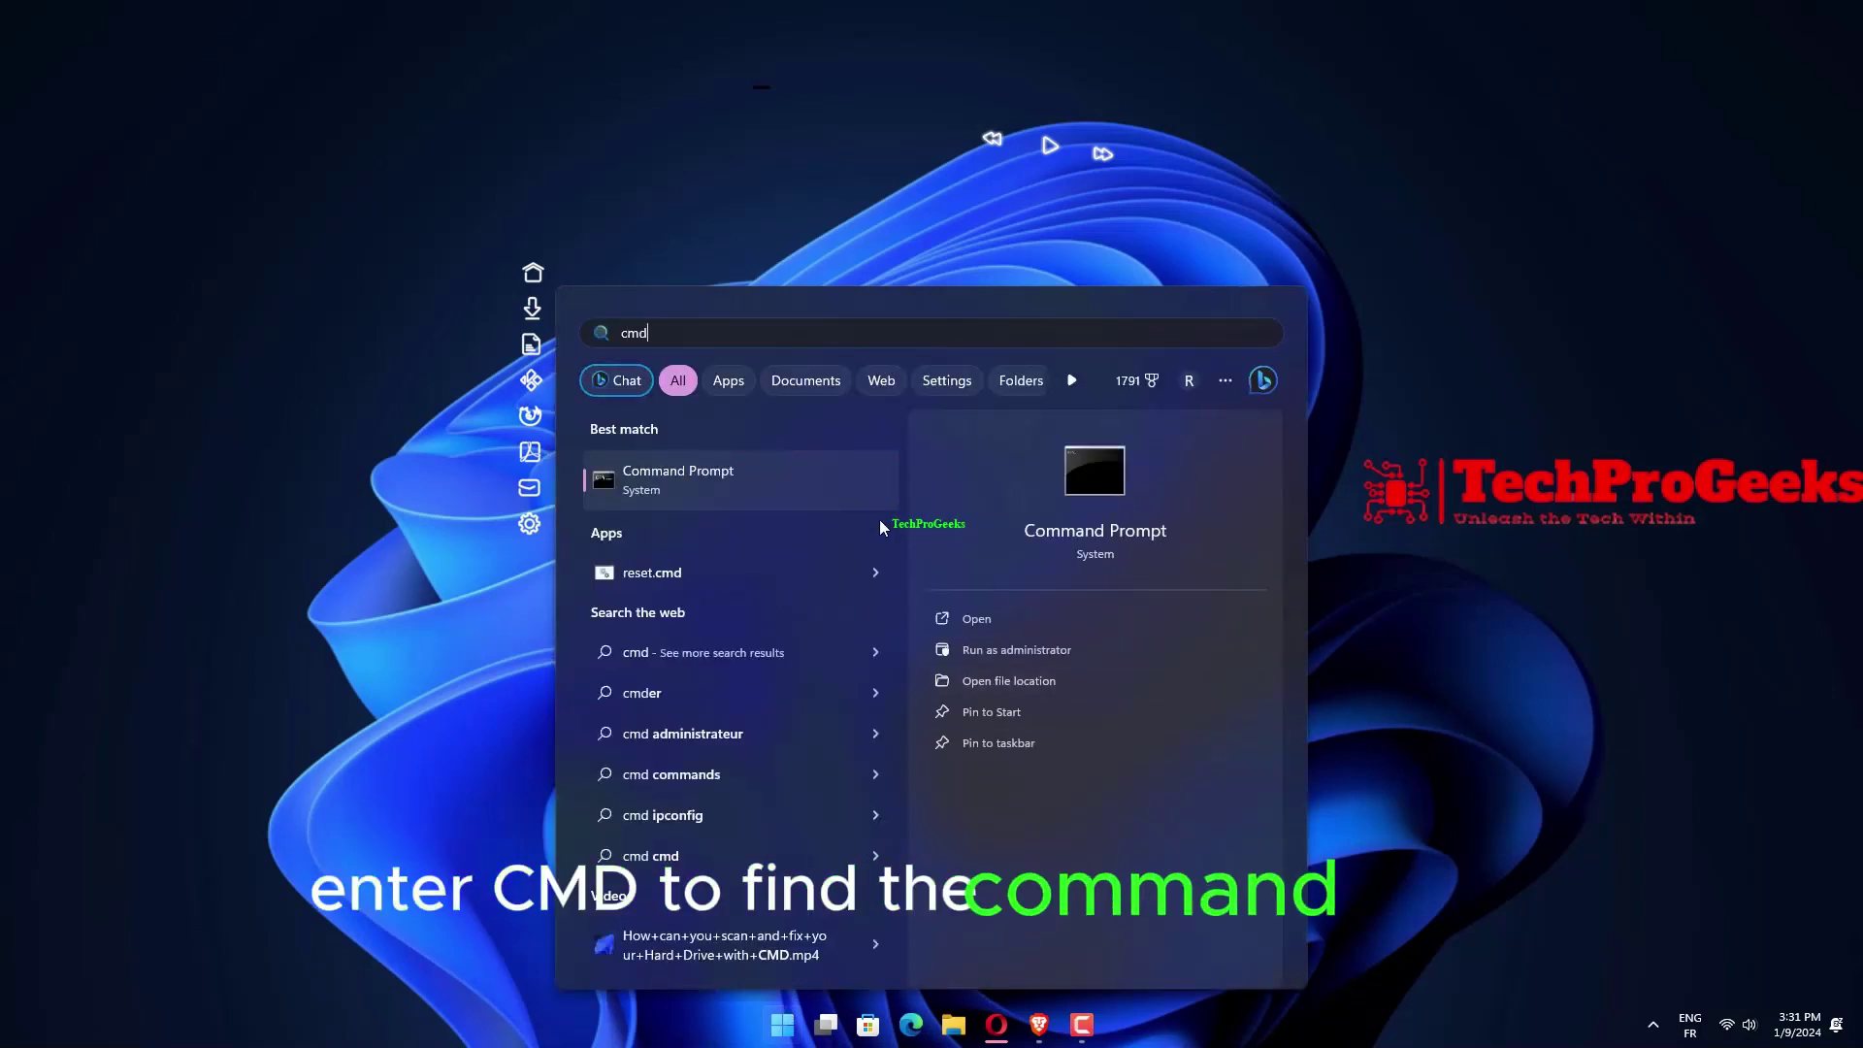
pyautogui.rightClick(743, 479)
pyautogui.click(777, 502)
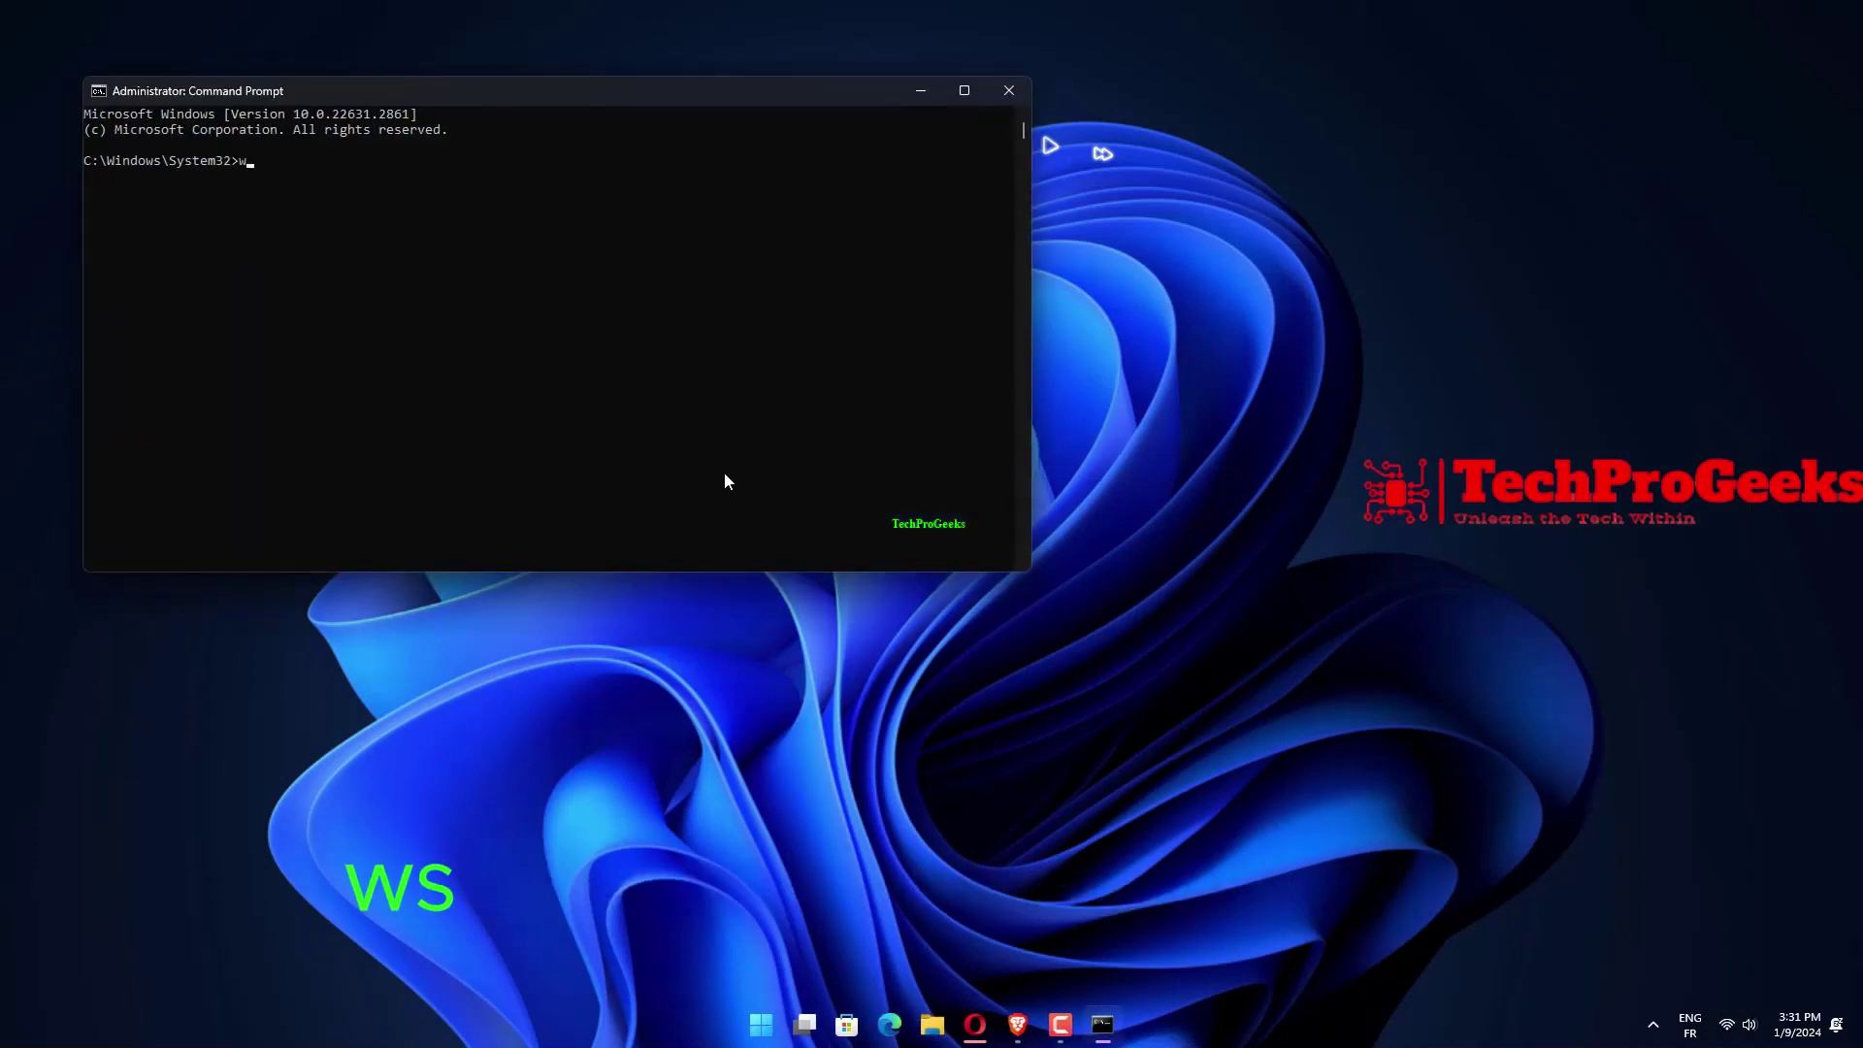
# Step: Run wsreset, then close the relaunched Microsoft Store and Command Prompt
pyautogui.write('wsrese')
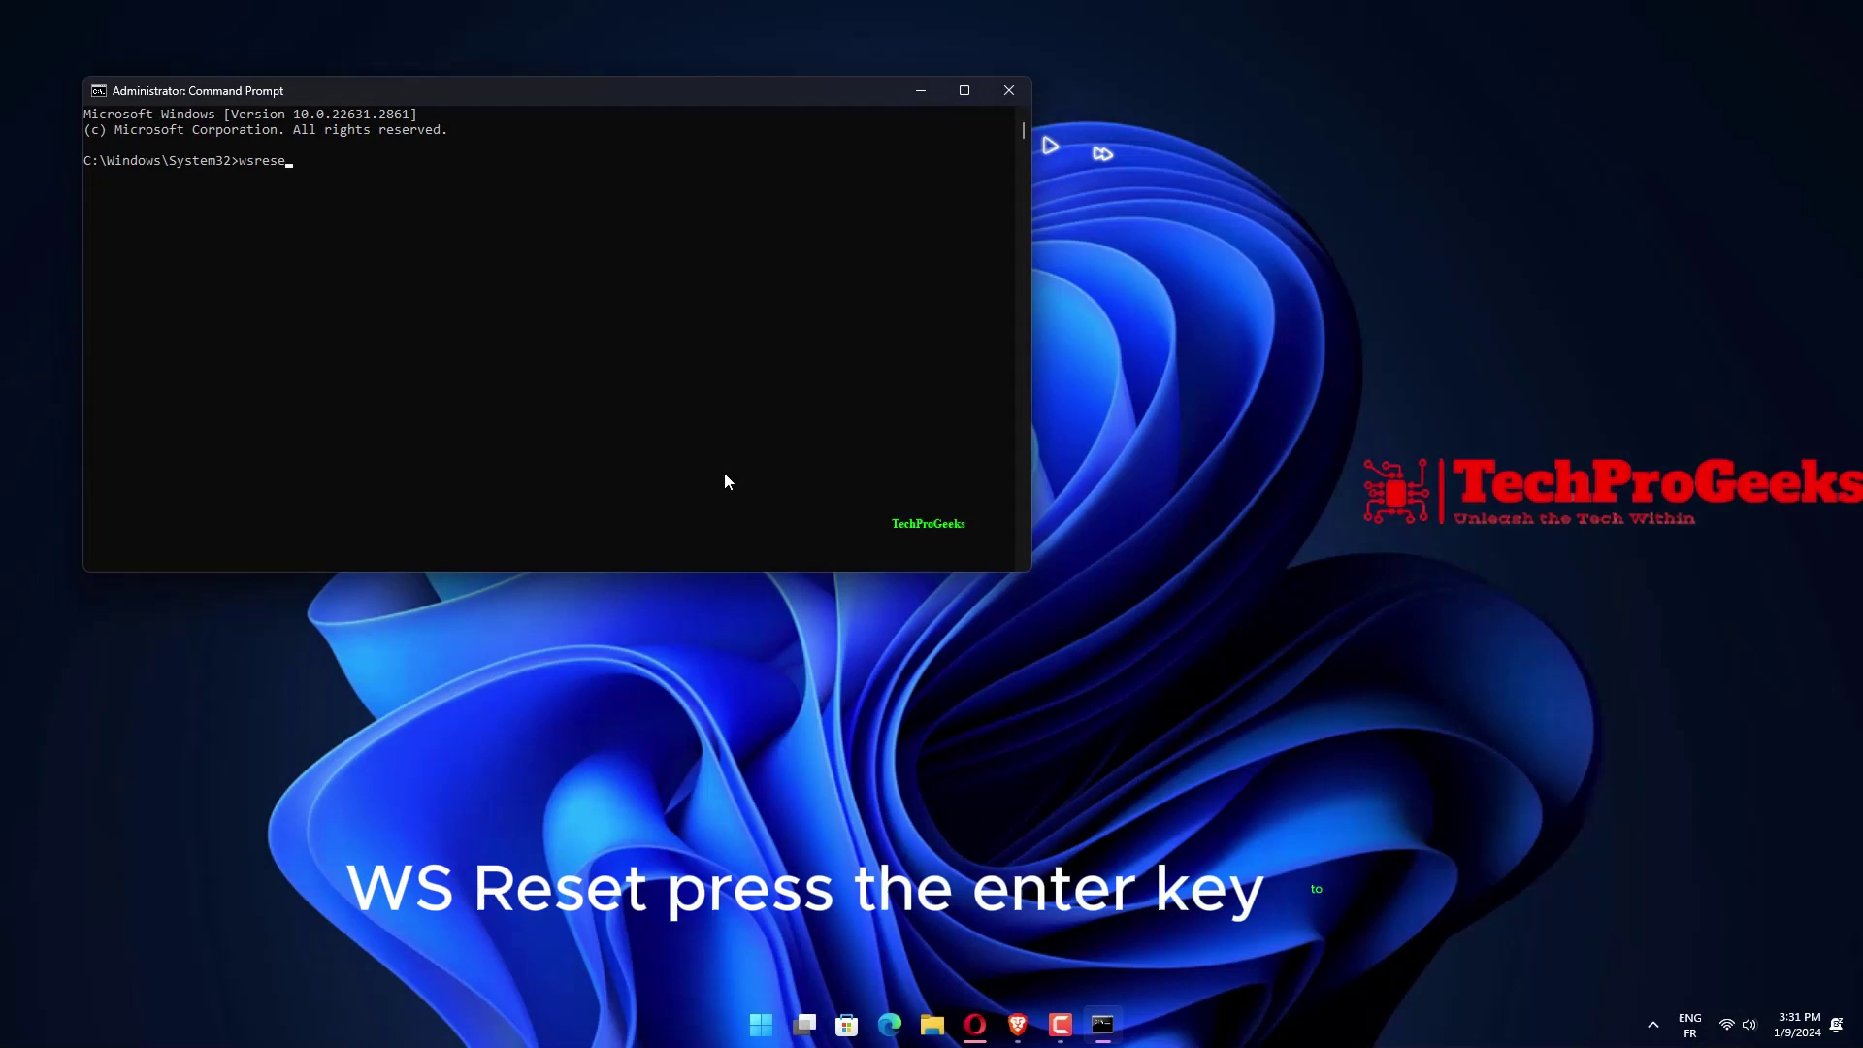
pyautogui.write('t')
pyautogui.press('Return')
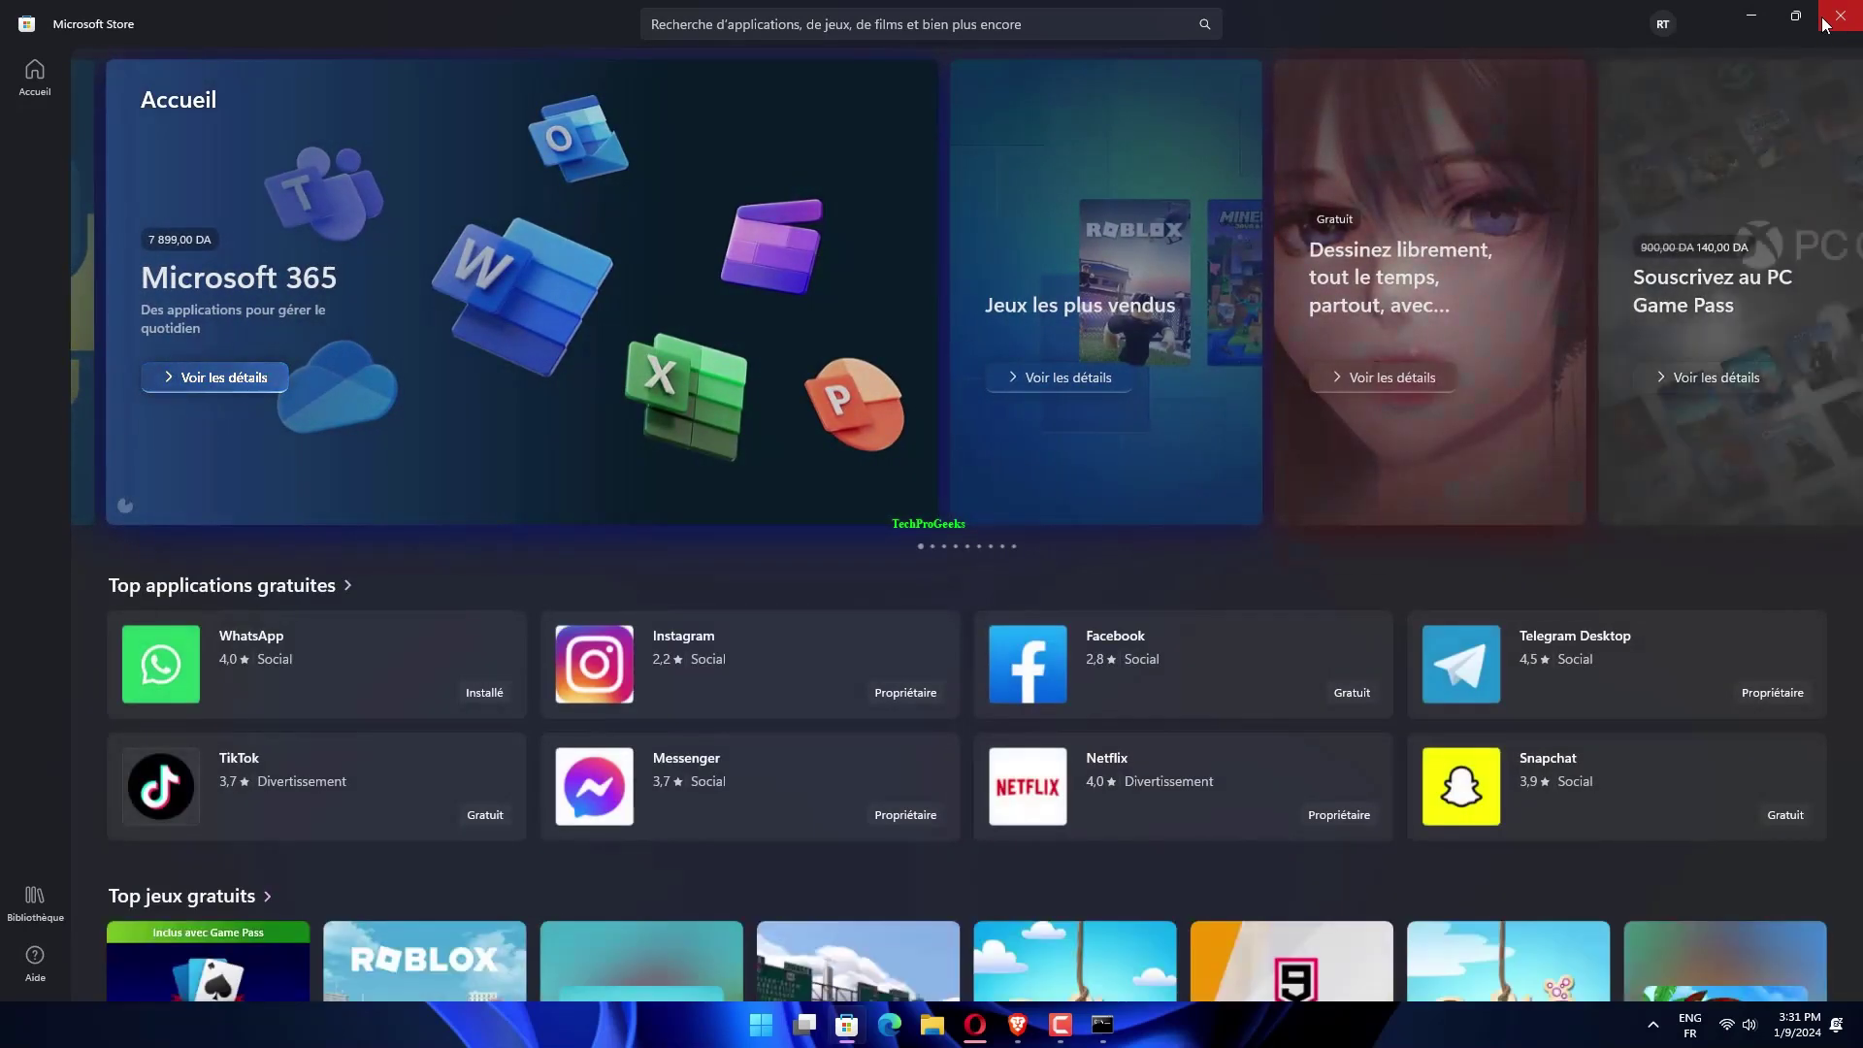
pyautogui.click(1824, 23)
pyautogui.click(1025, 91)
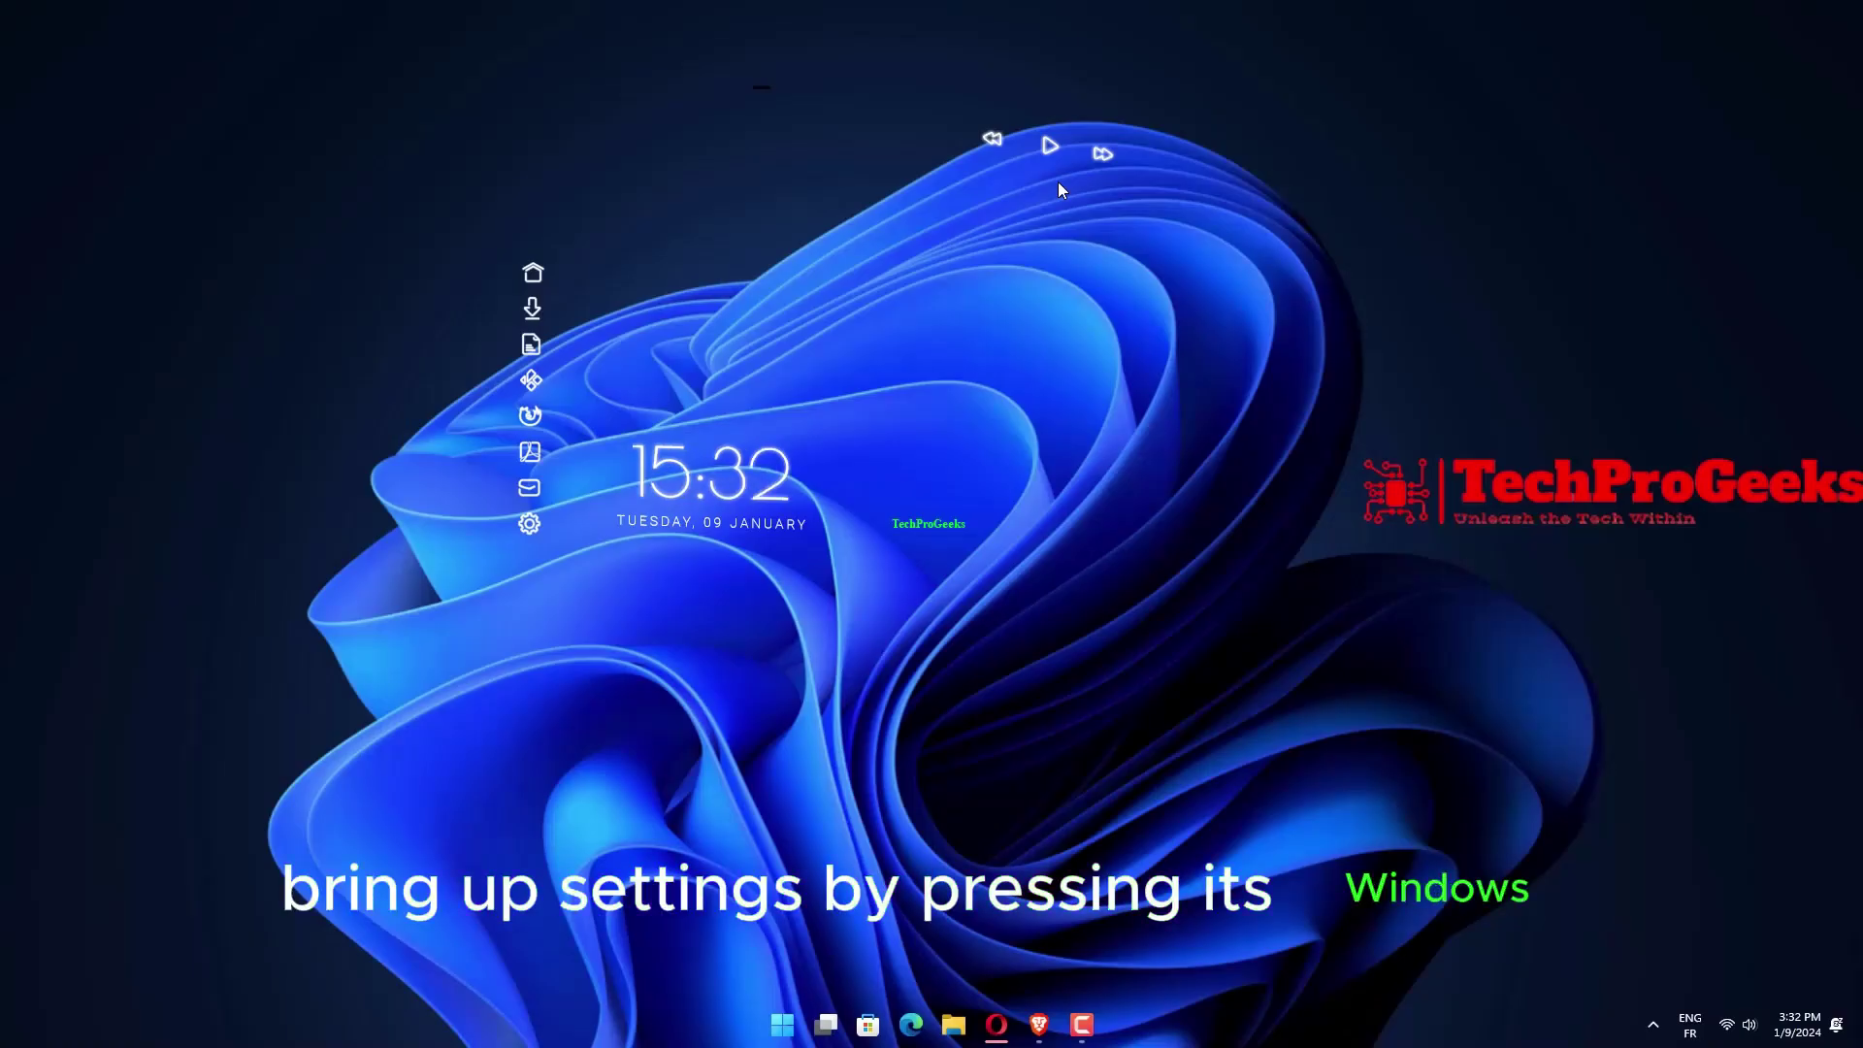
# Step: Open Settings to the Apps > Installed apps list
pyautogui.press('super+i')
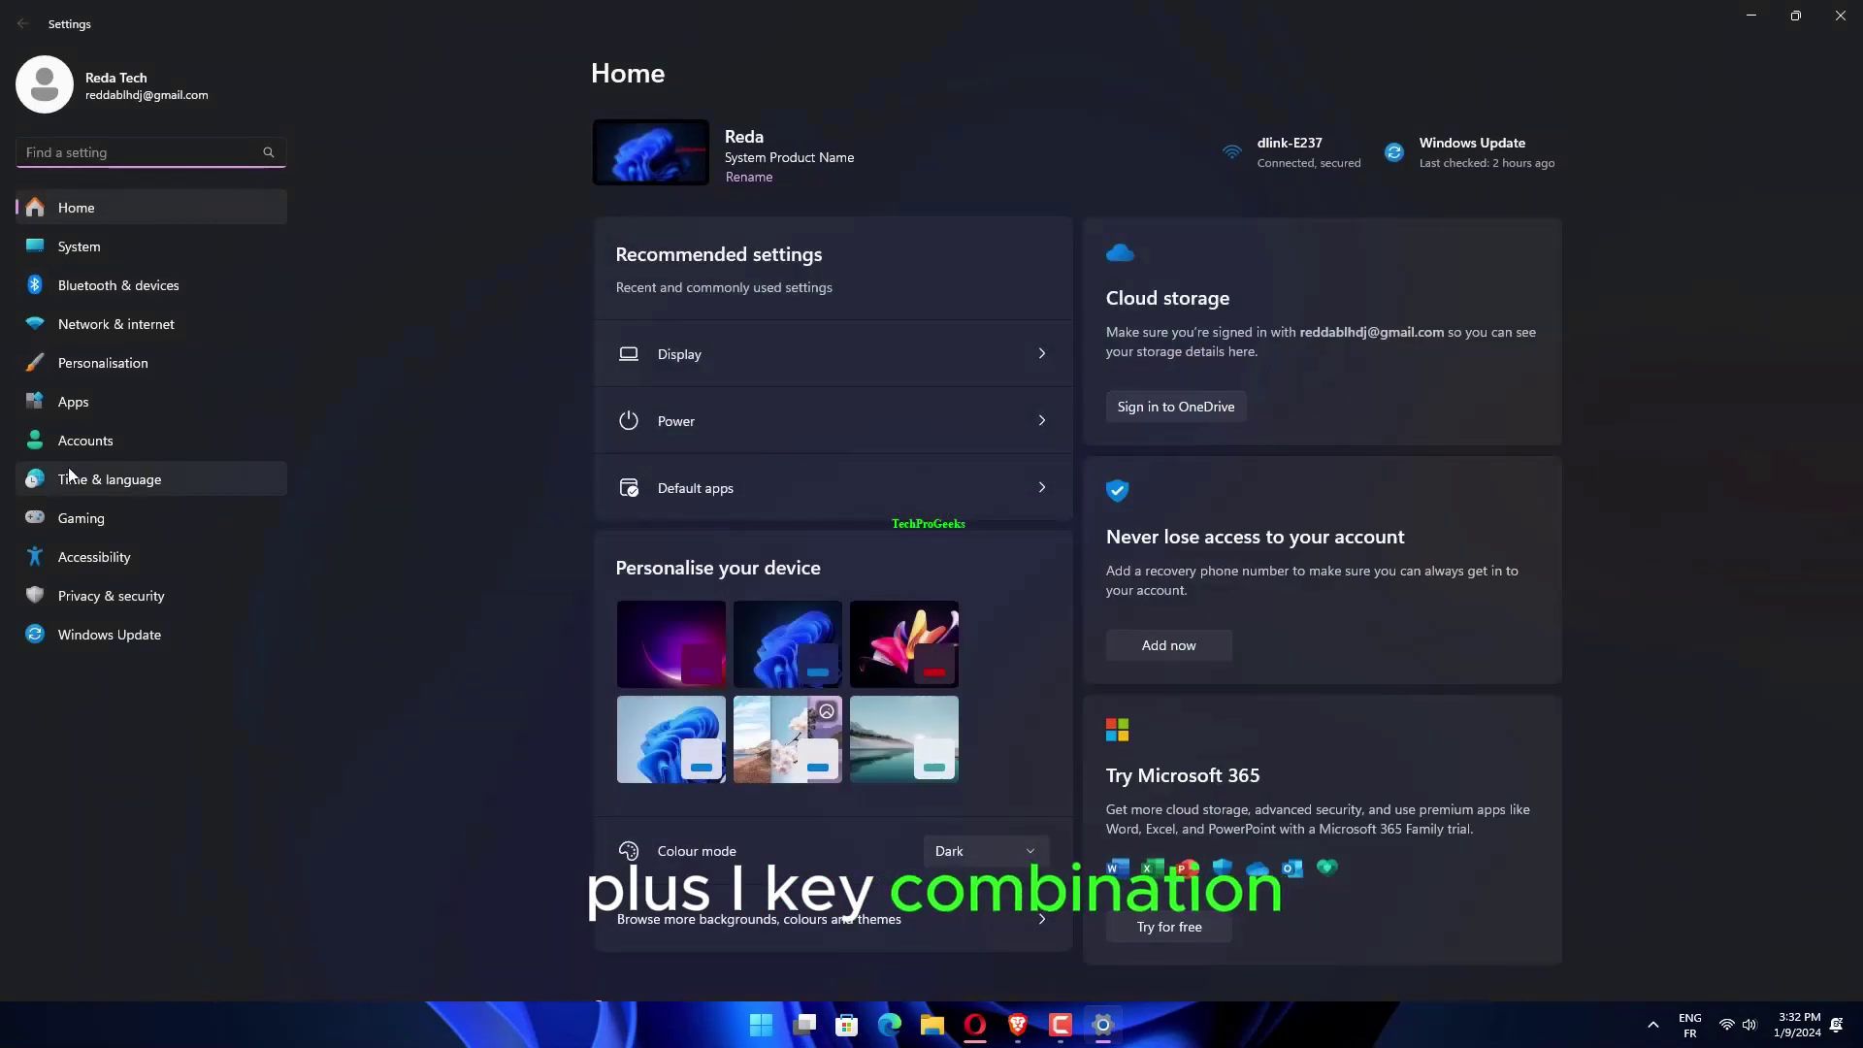
pyautogui.click(130, 415)
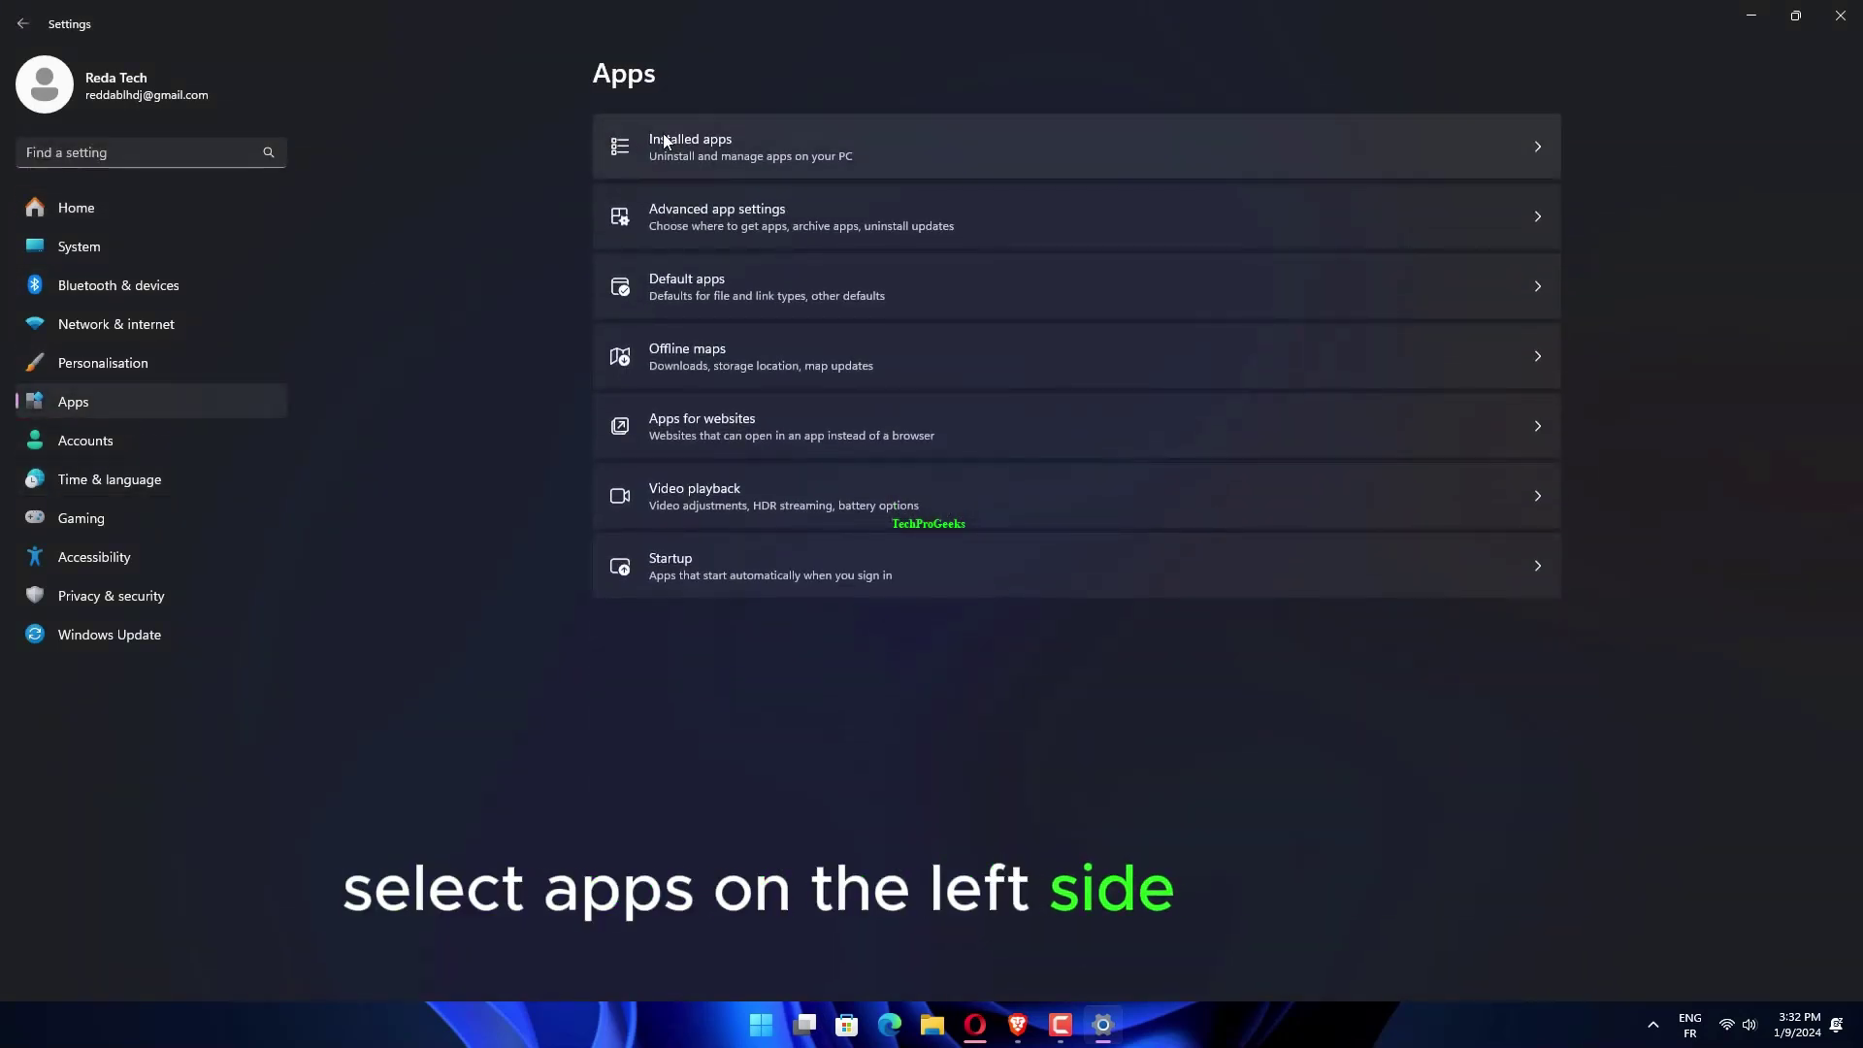
pyautogui.click(677, 142)
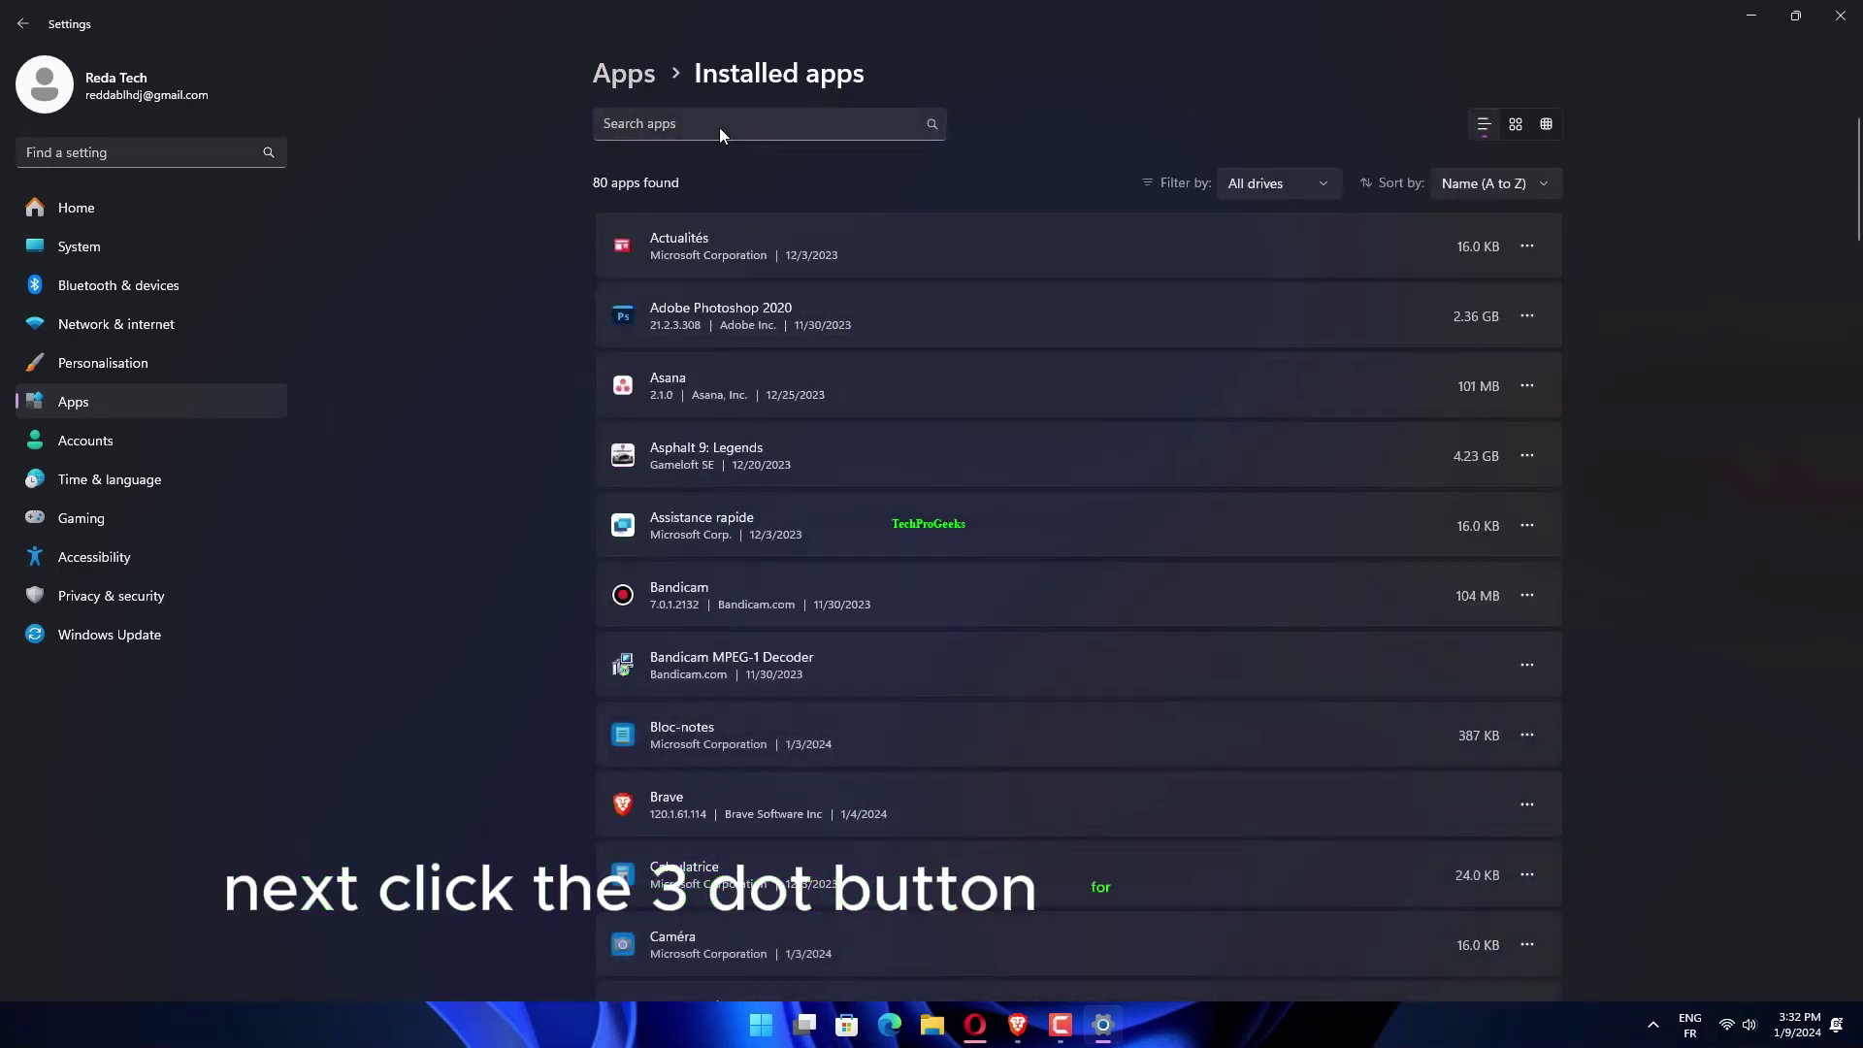
# Step: Search 'mir' to reach Microsoft Store's settings and reset its app data, confirming
pyautogui.click(718, 126)
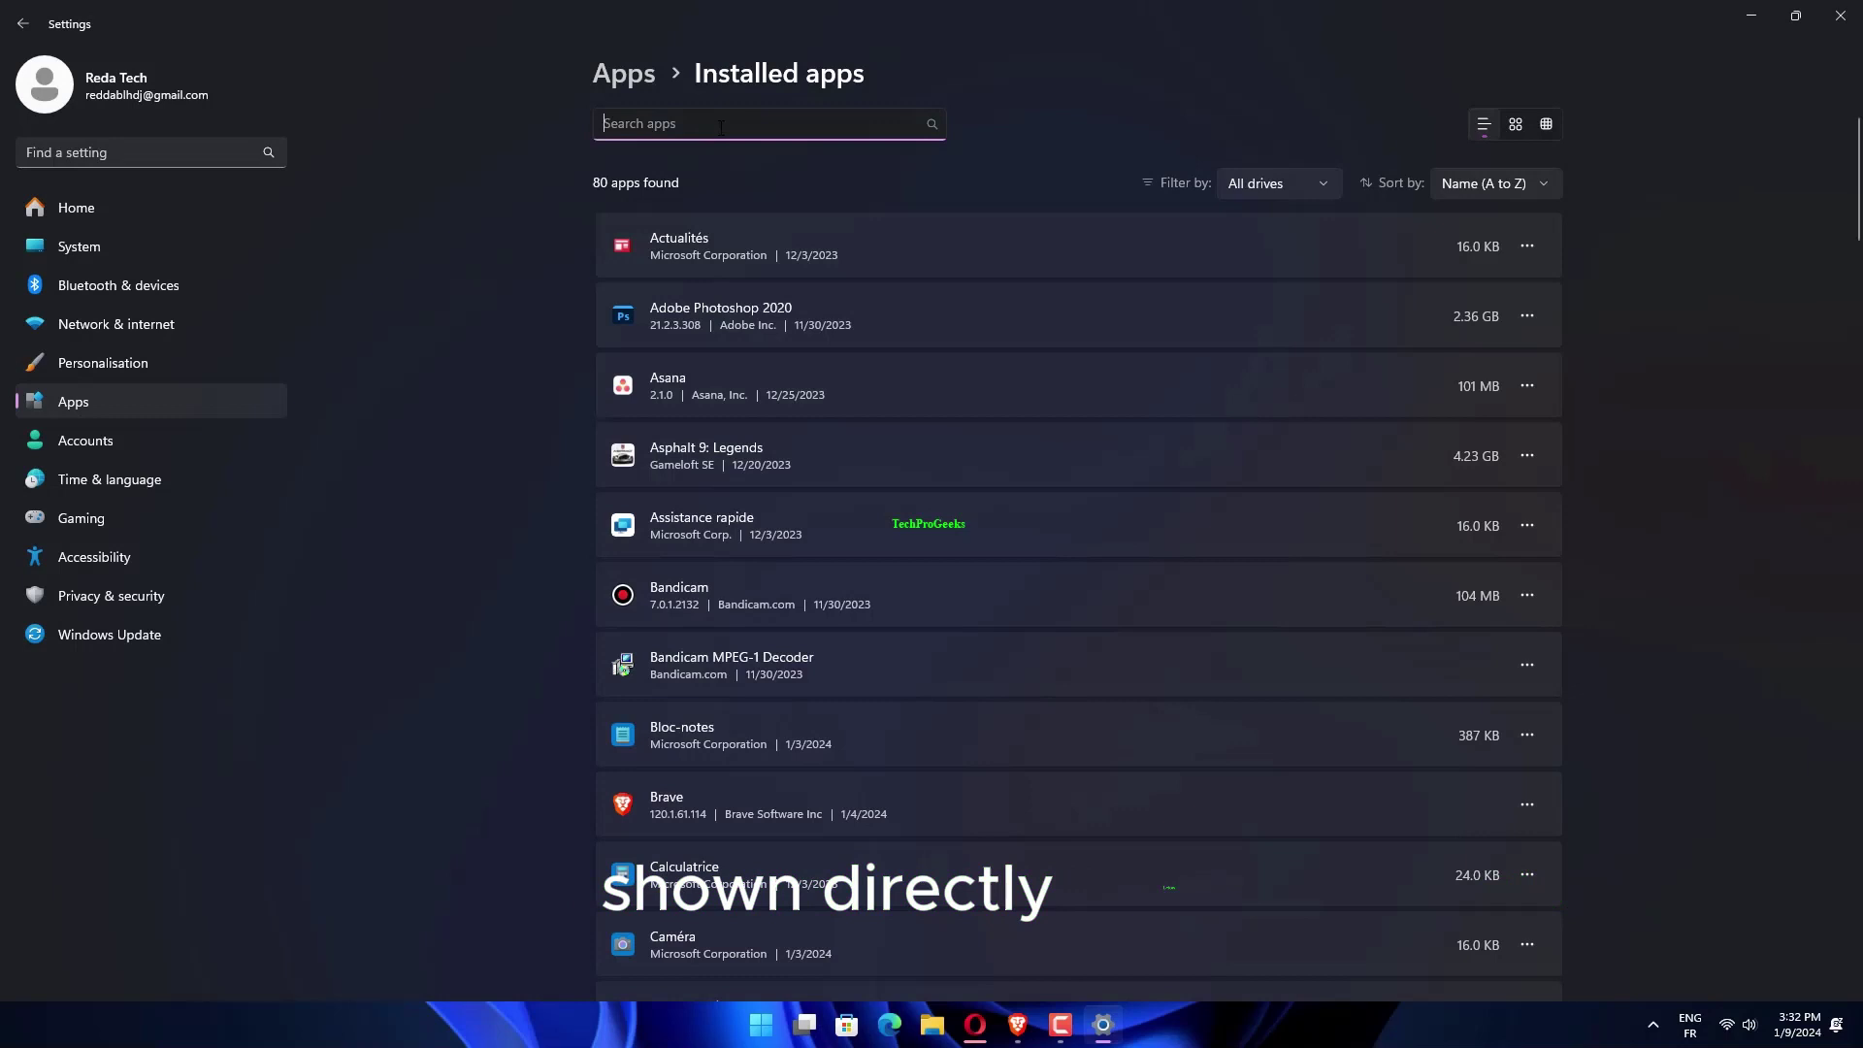
pyautogui.write('mir')
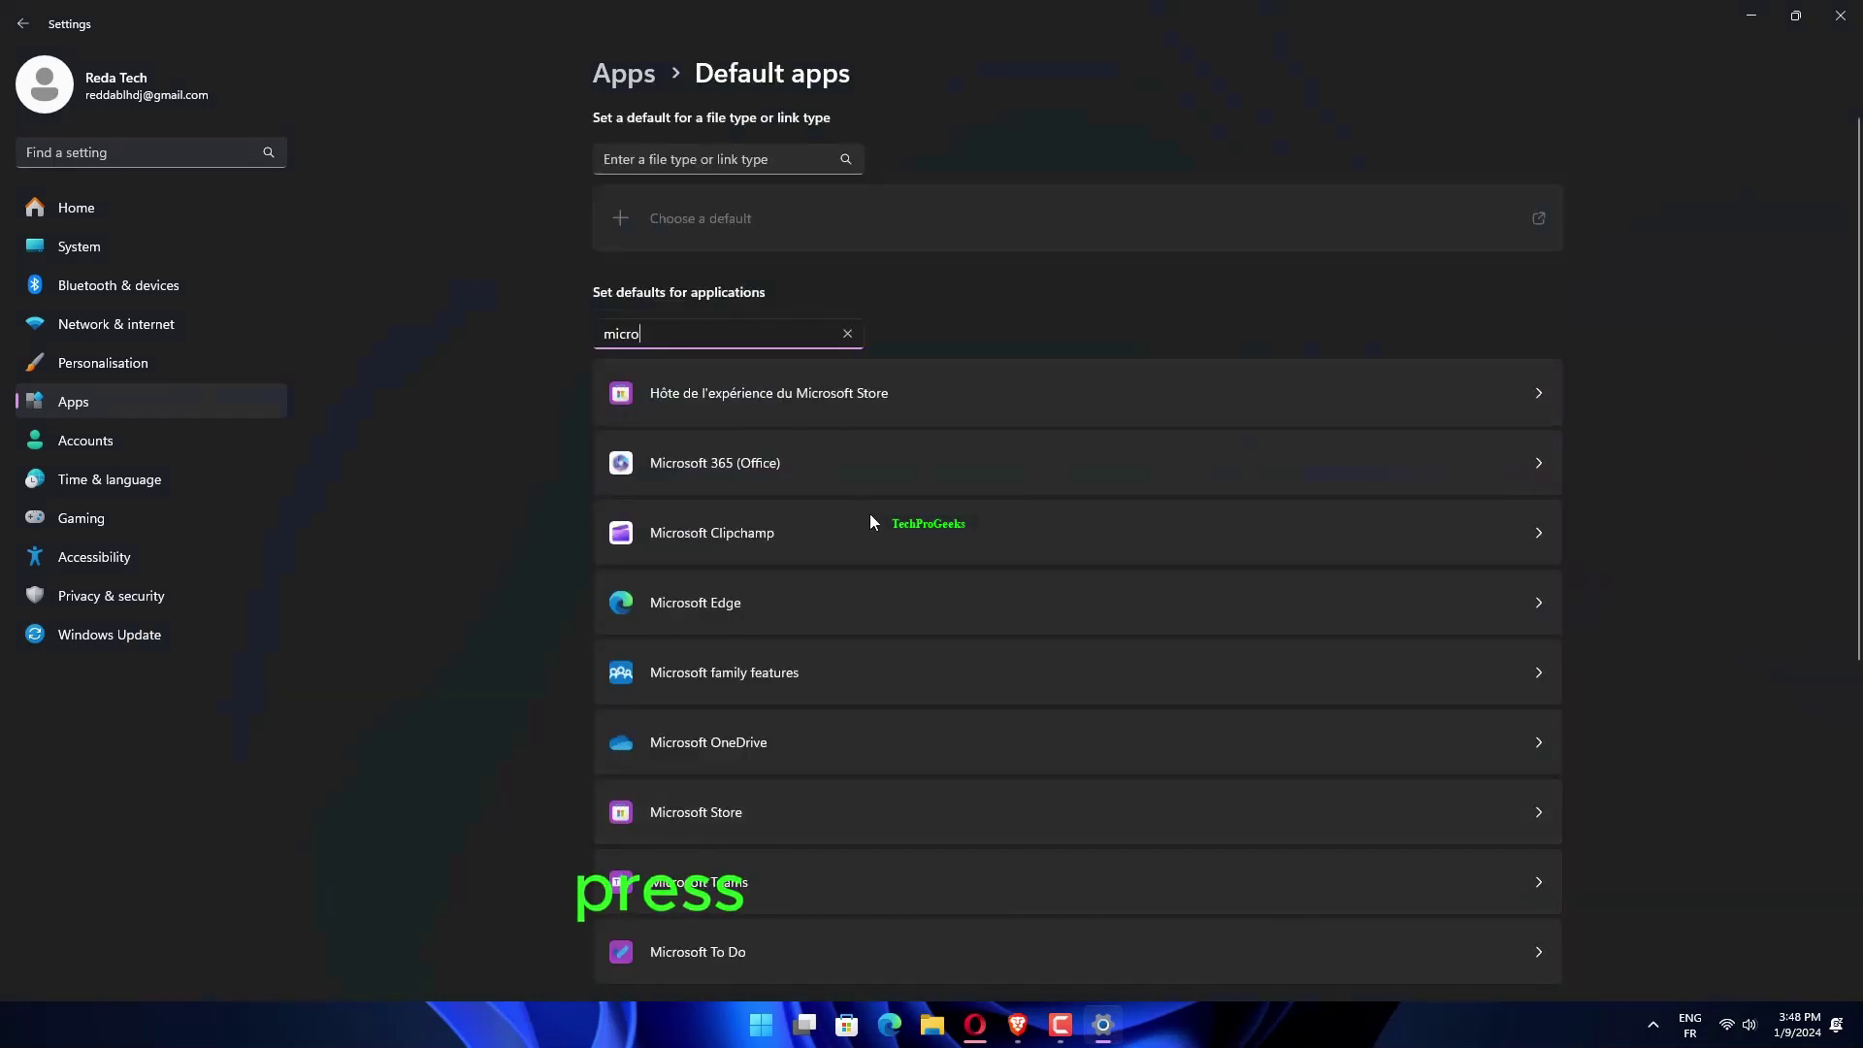
pyautogui.click(807, 815)
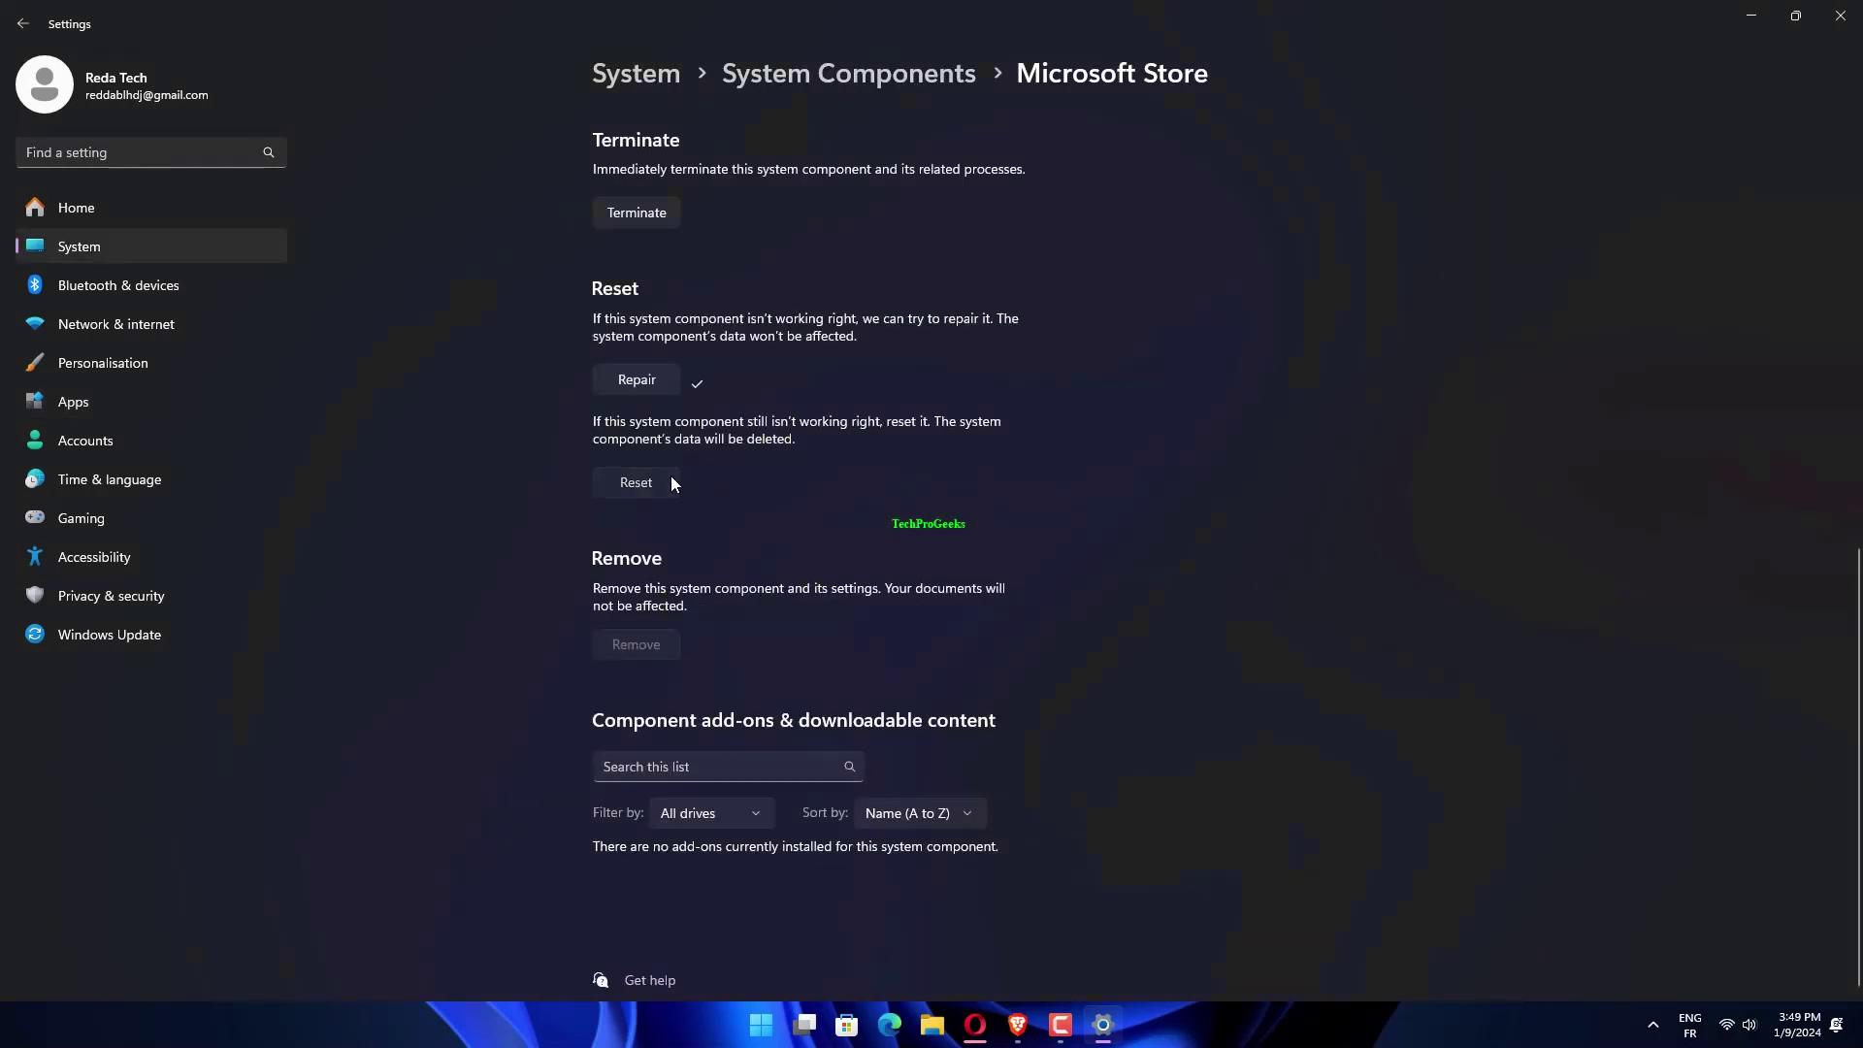
pyautogui.click(672, 478)
pyautogui.click(713, 429)
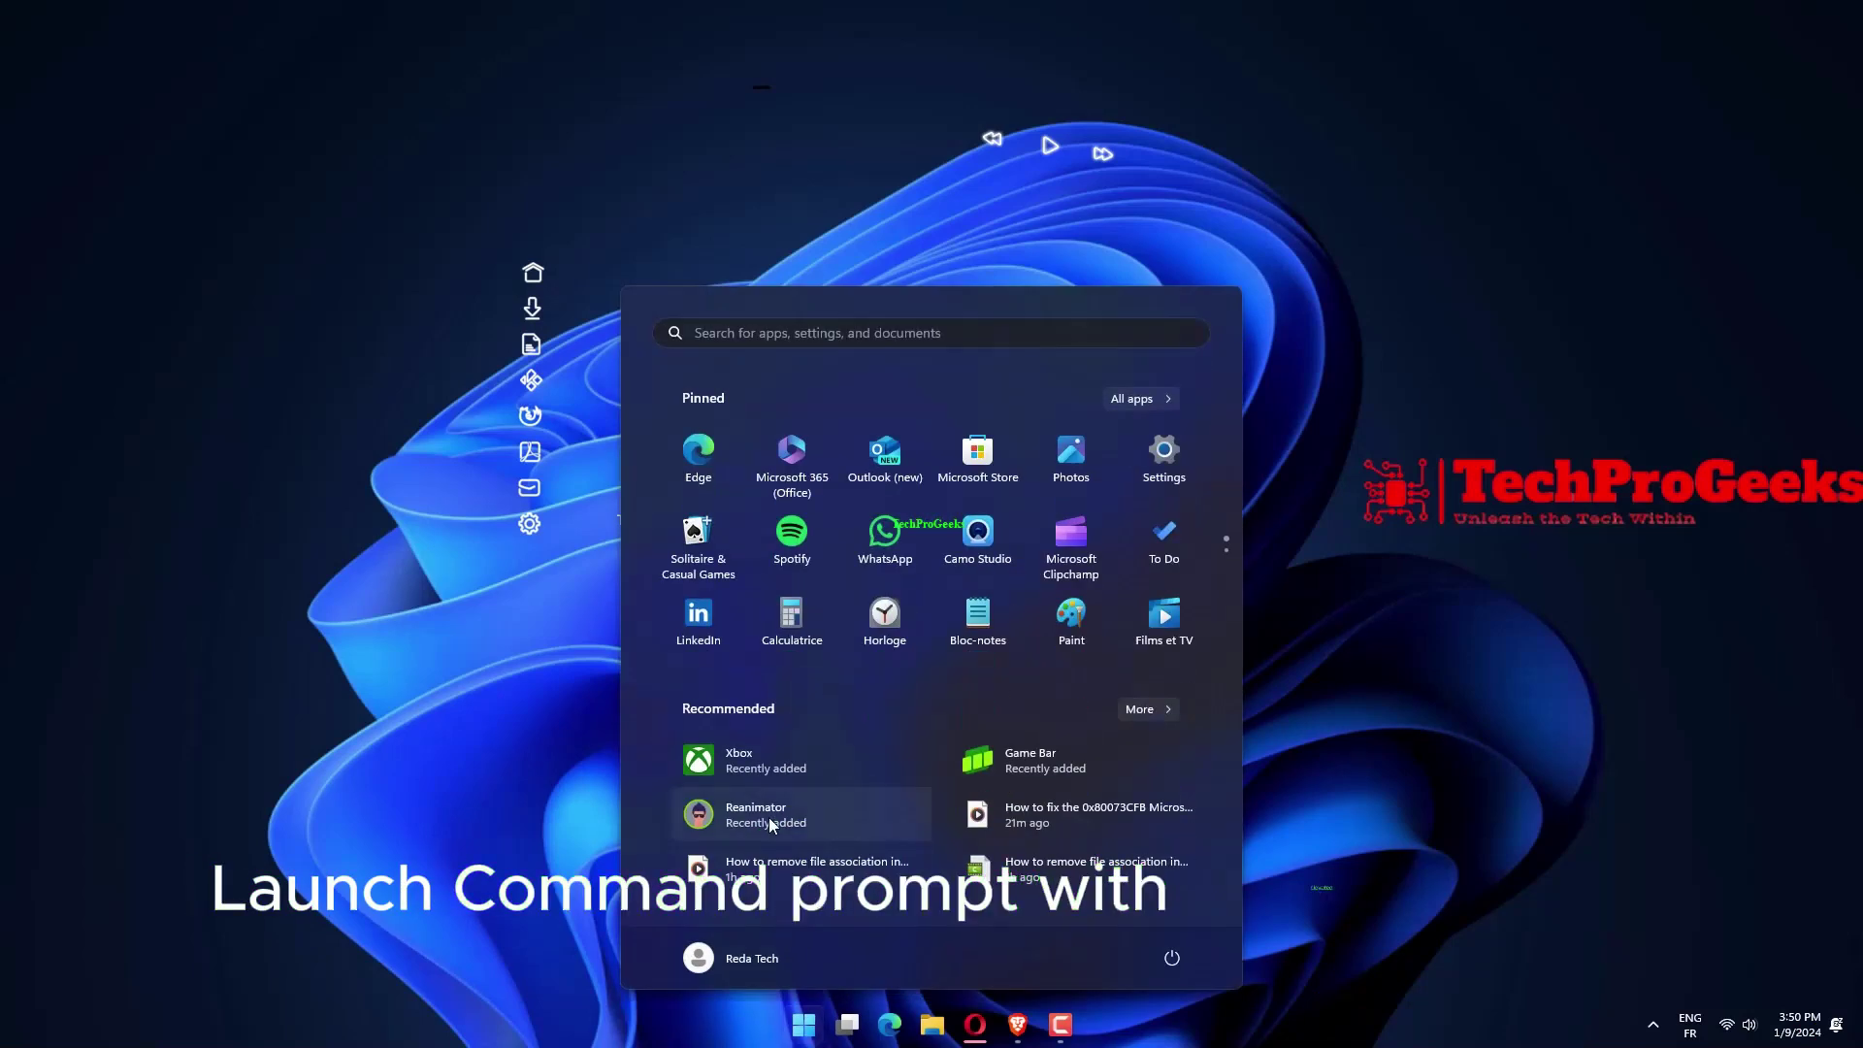
# Step: Launch Command Prompt as administrator from a 'cmd' Start search
pyautogui.write('cmd')
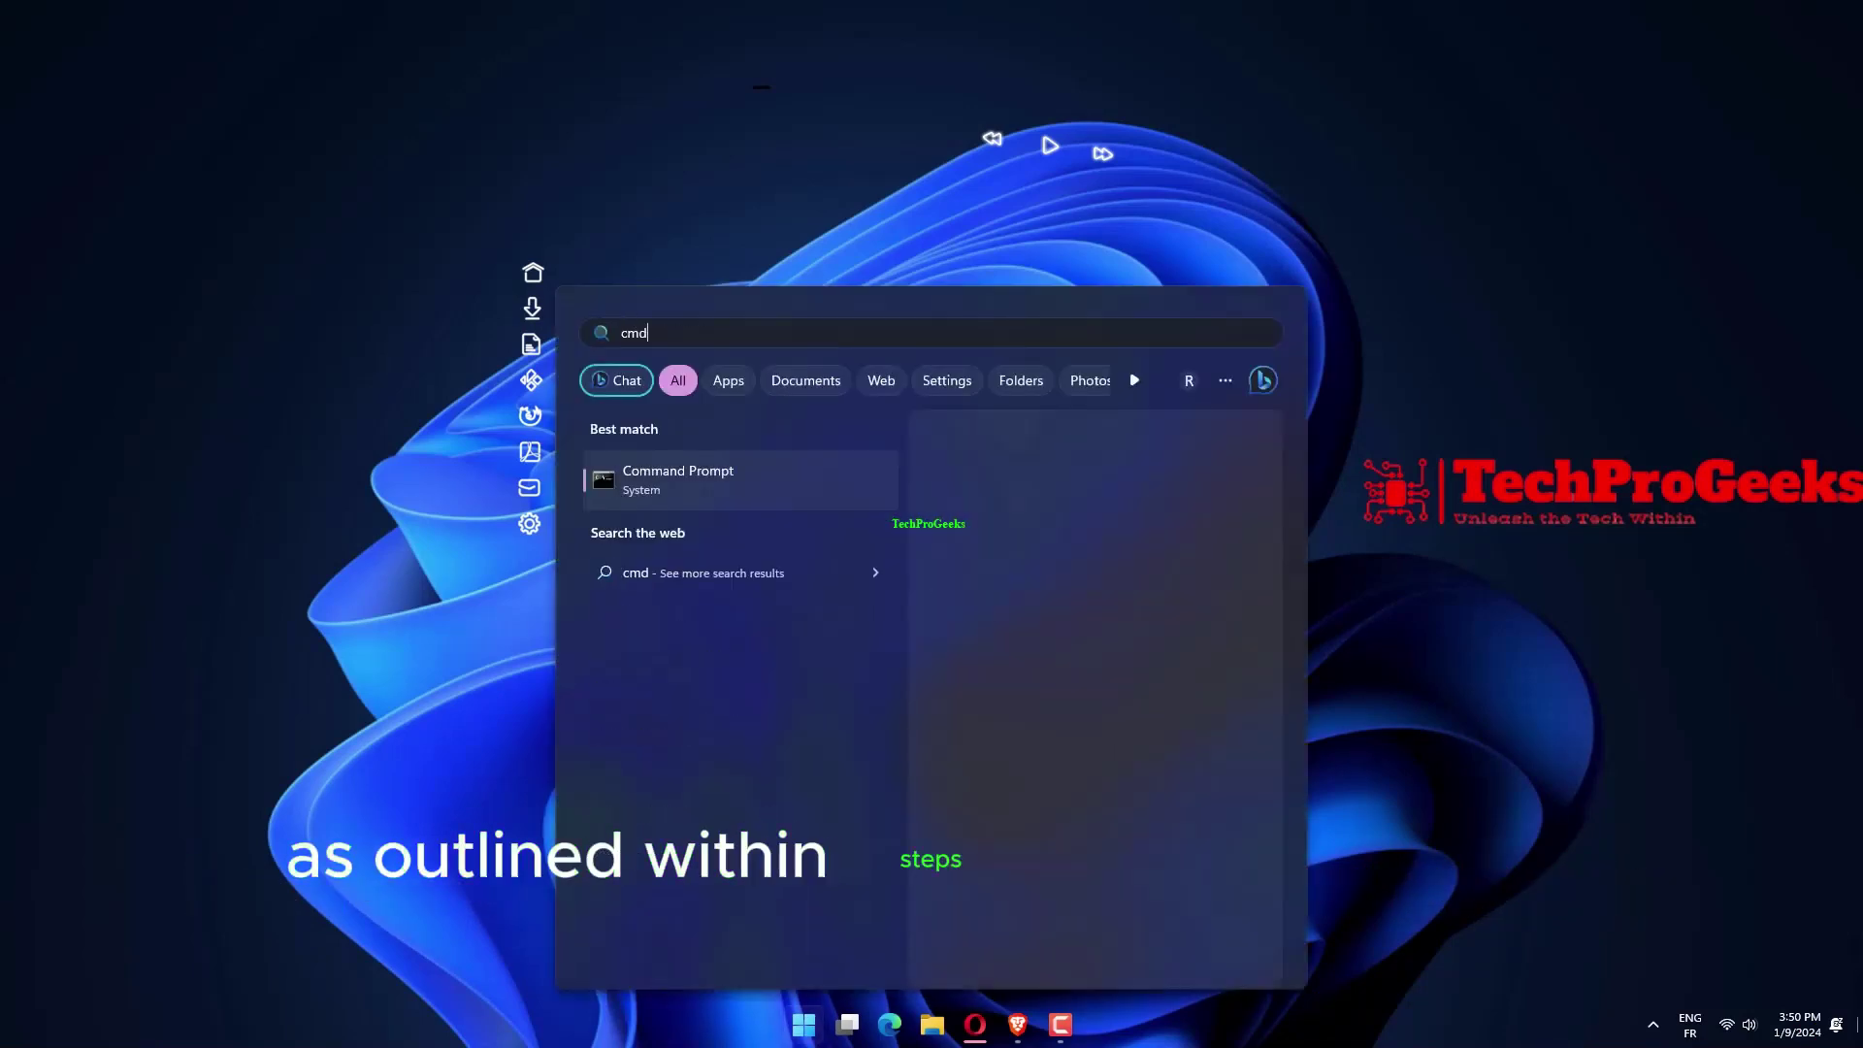
pyautogui.rightClick(701, 484)
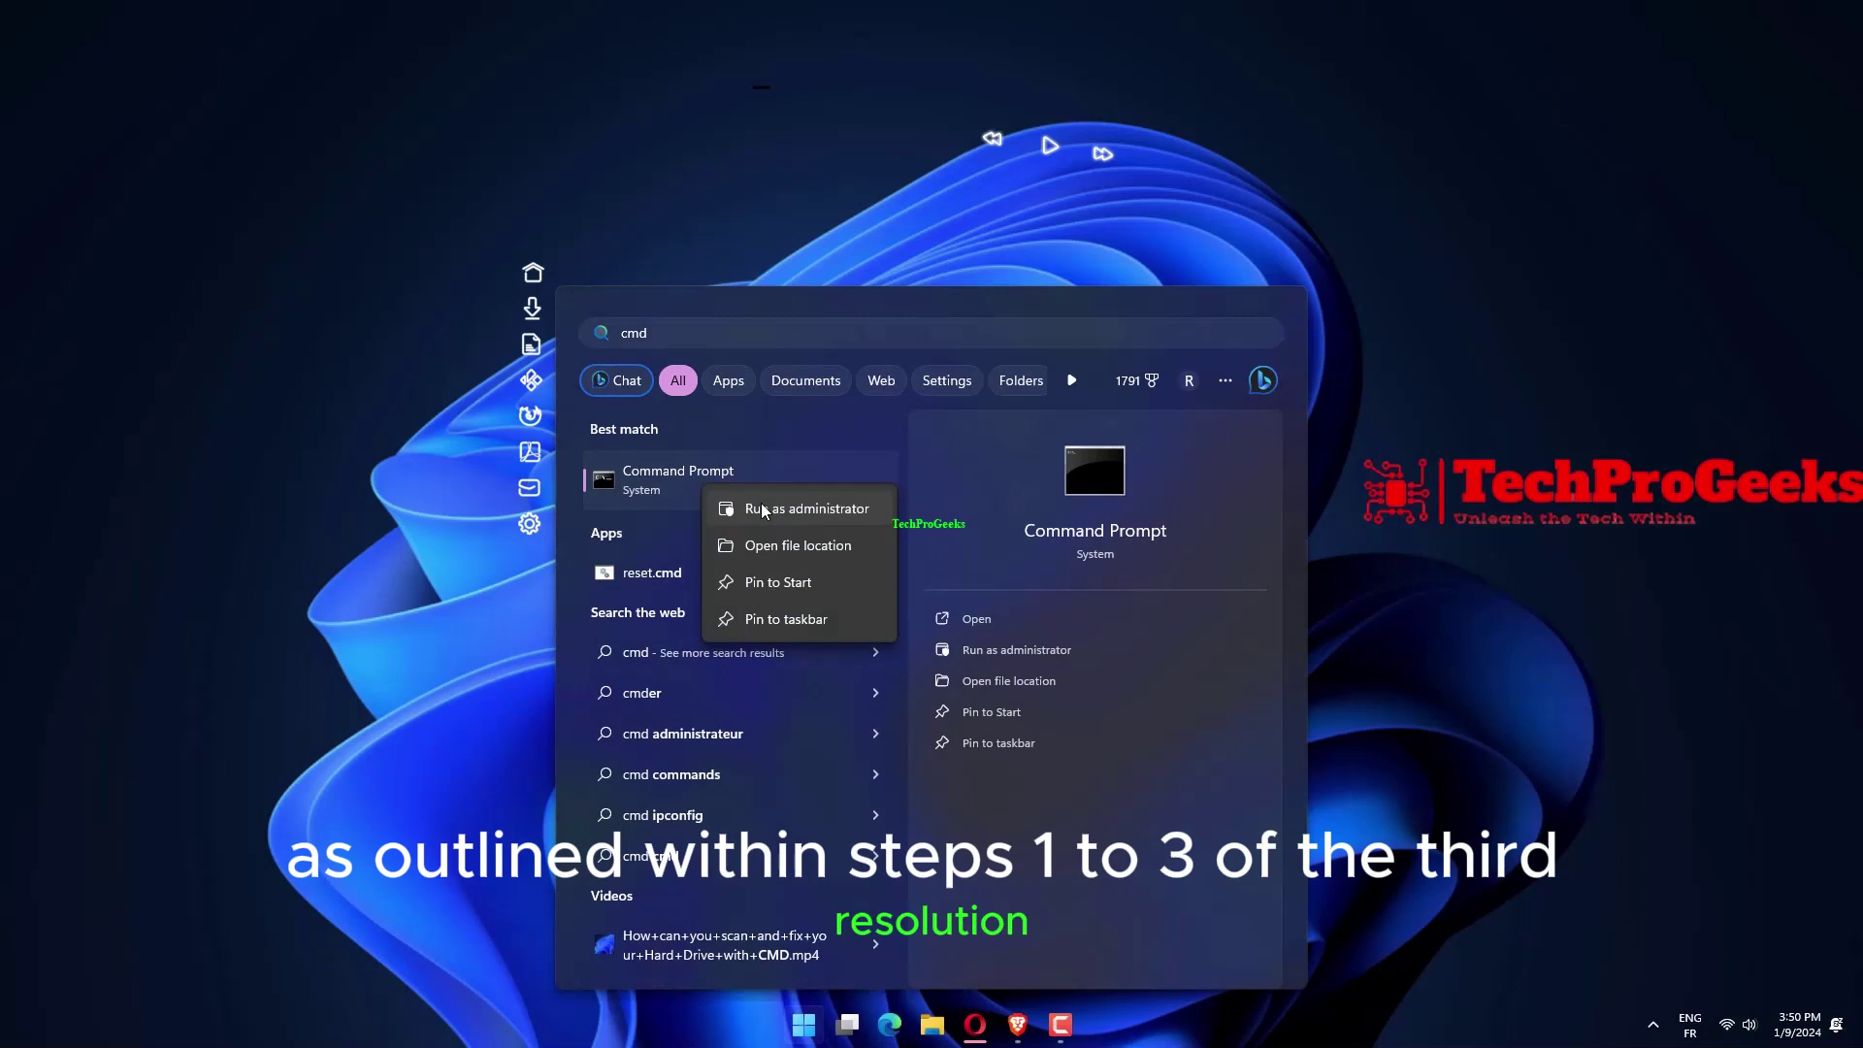
pyautogui.click(772, 508)
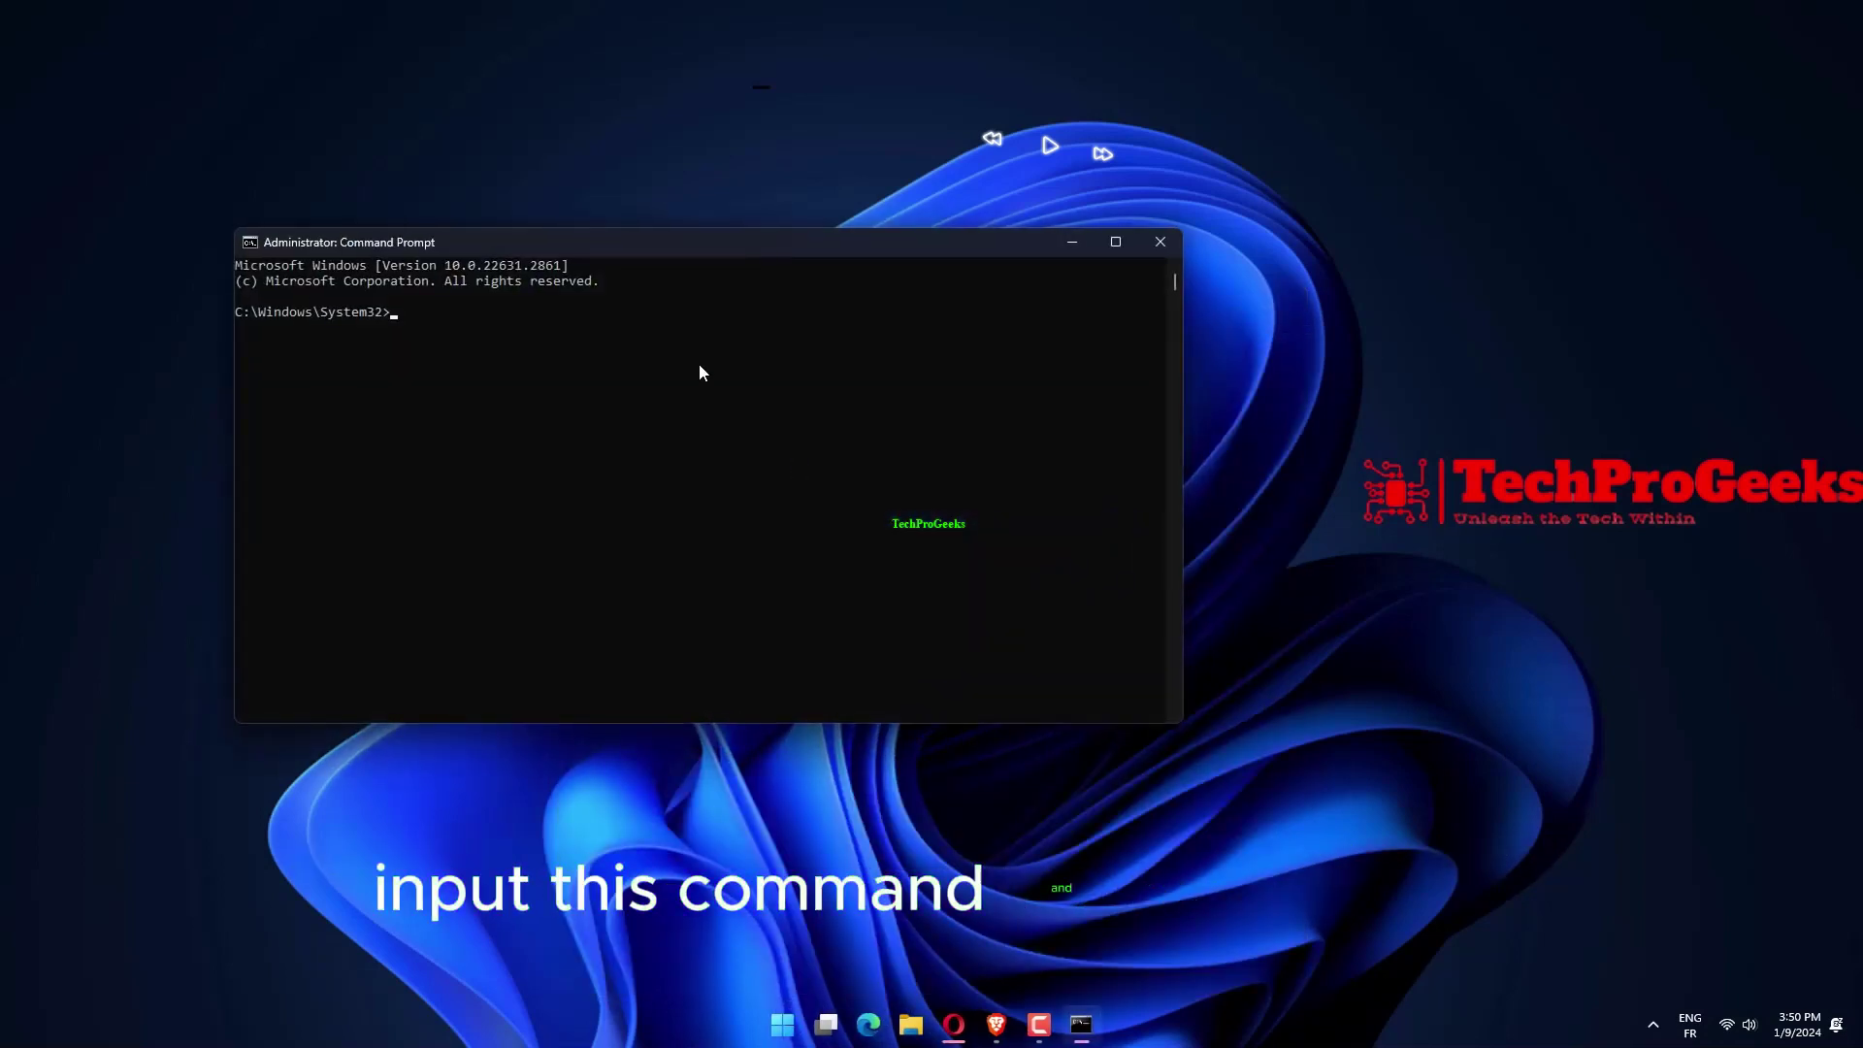
# Step: Run net stop wuauserv, the SoftwareDistribution rename, and net start wuauserv
pyautogui.write('net stop wuauserv')
pyautogui.press('Return')
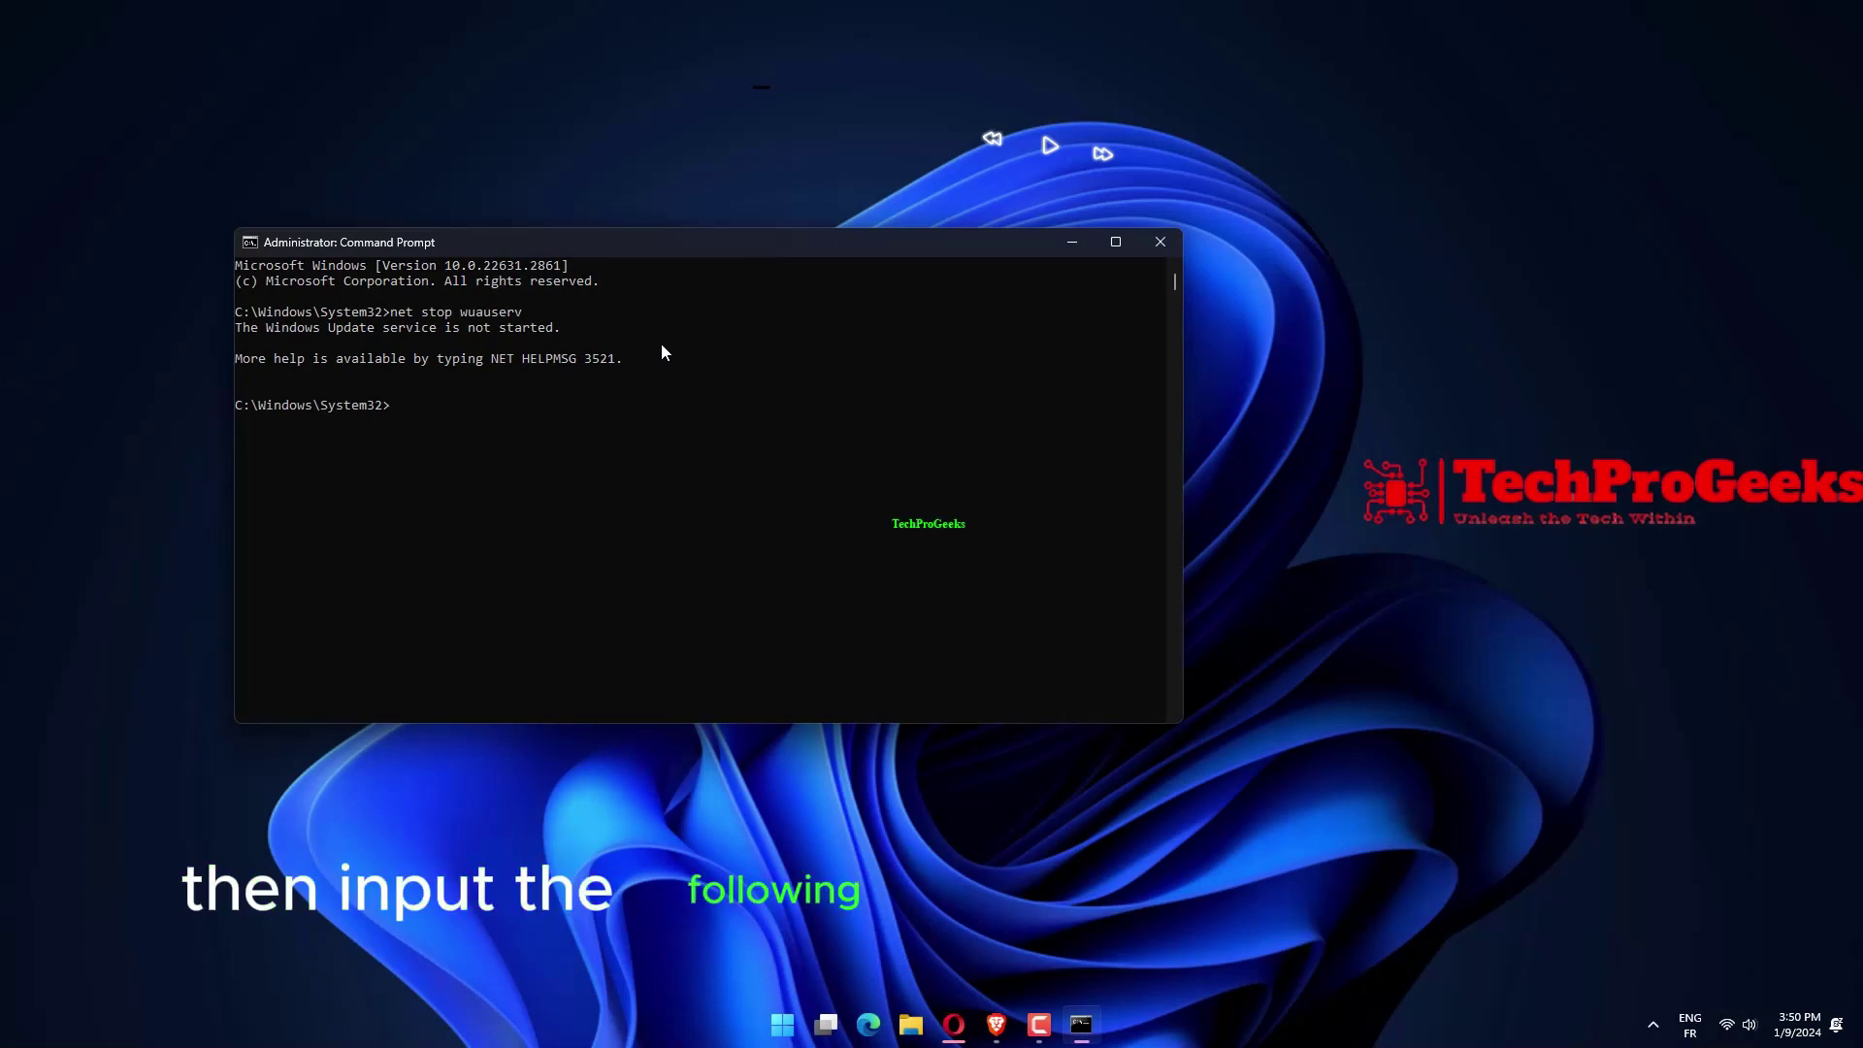
pyautogui.write('ren c:/windows/SoftwareDistribution softwaredistribution.old')
pyautogui.press('Return')
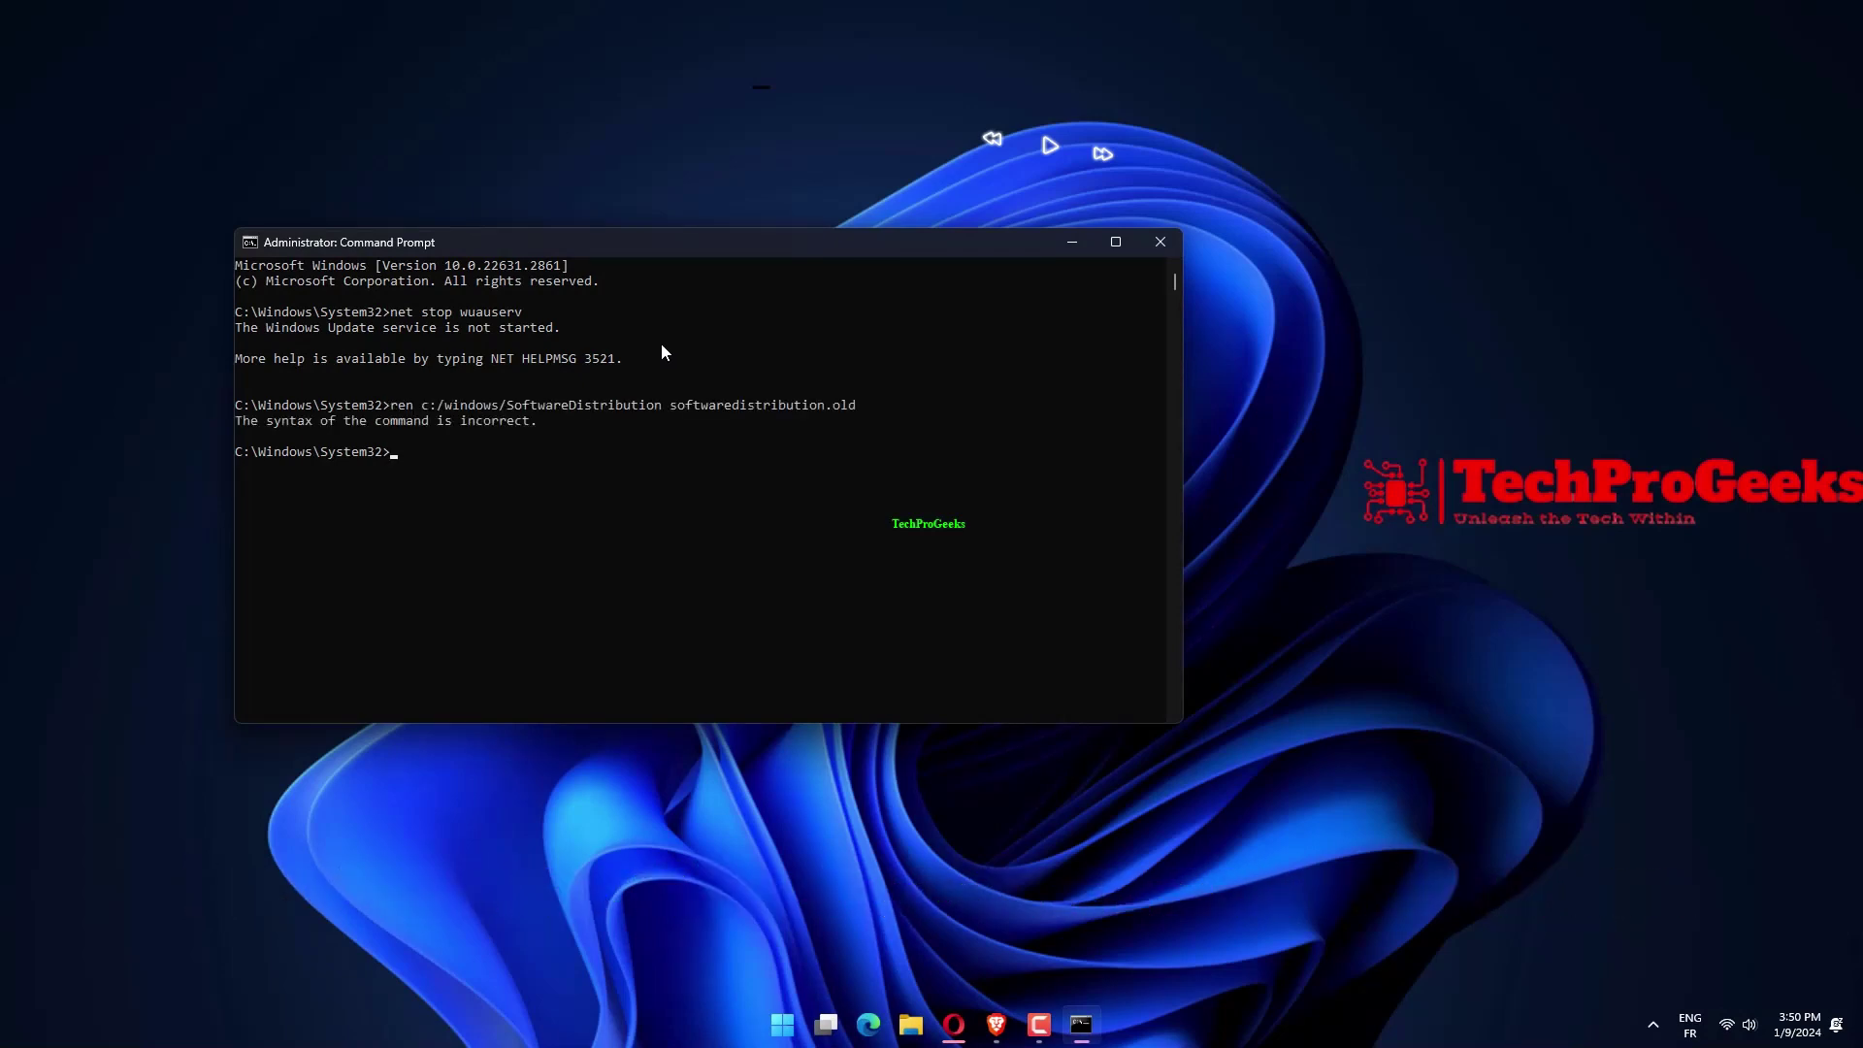
pyautogui.write('net start wuauserv')
pyautogui.press('Return')
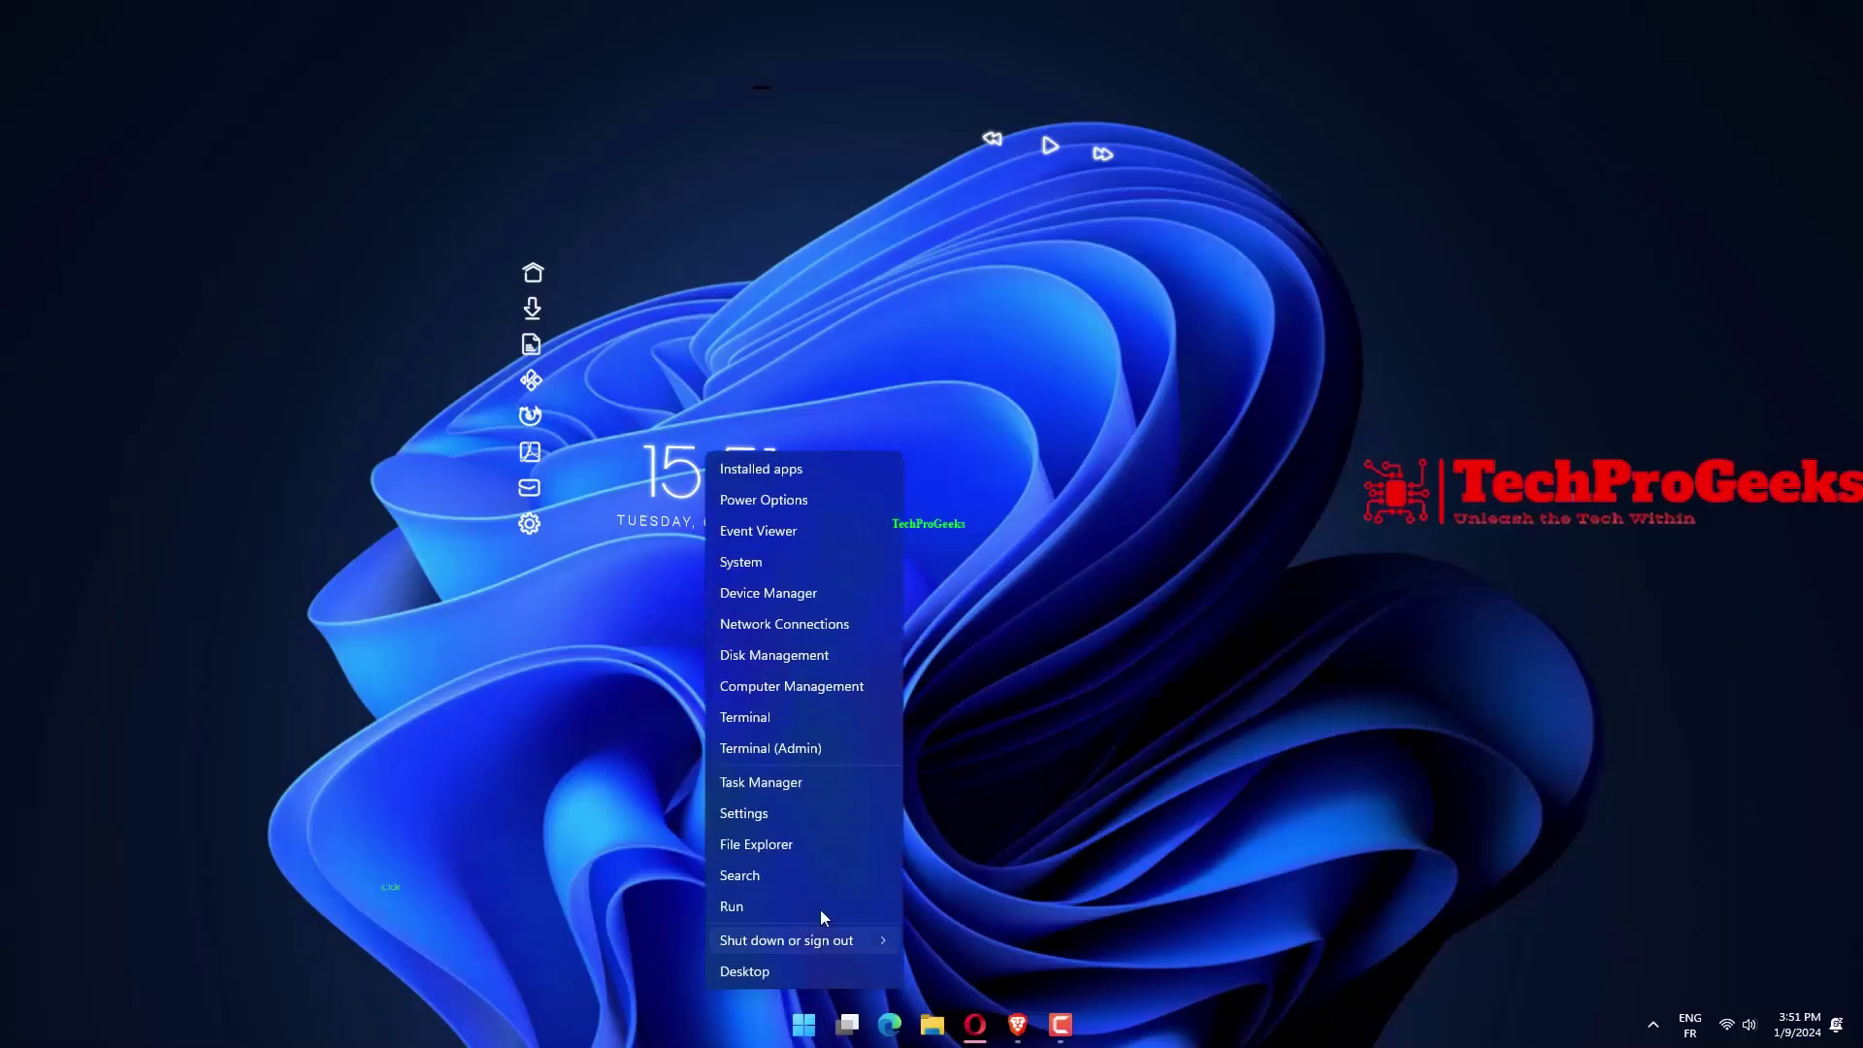
# Step: Open Terminal (Admin) and add an administrator Command Prompt tab from the new-tab dropdown
pyautogui.click(810, 765)
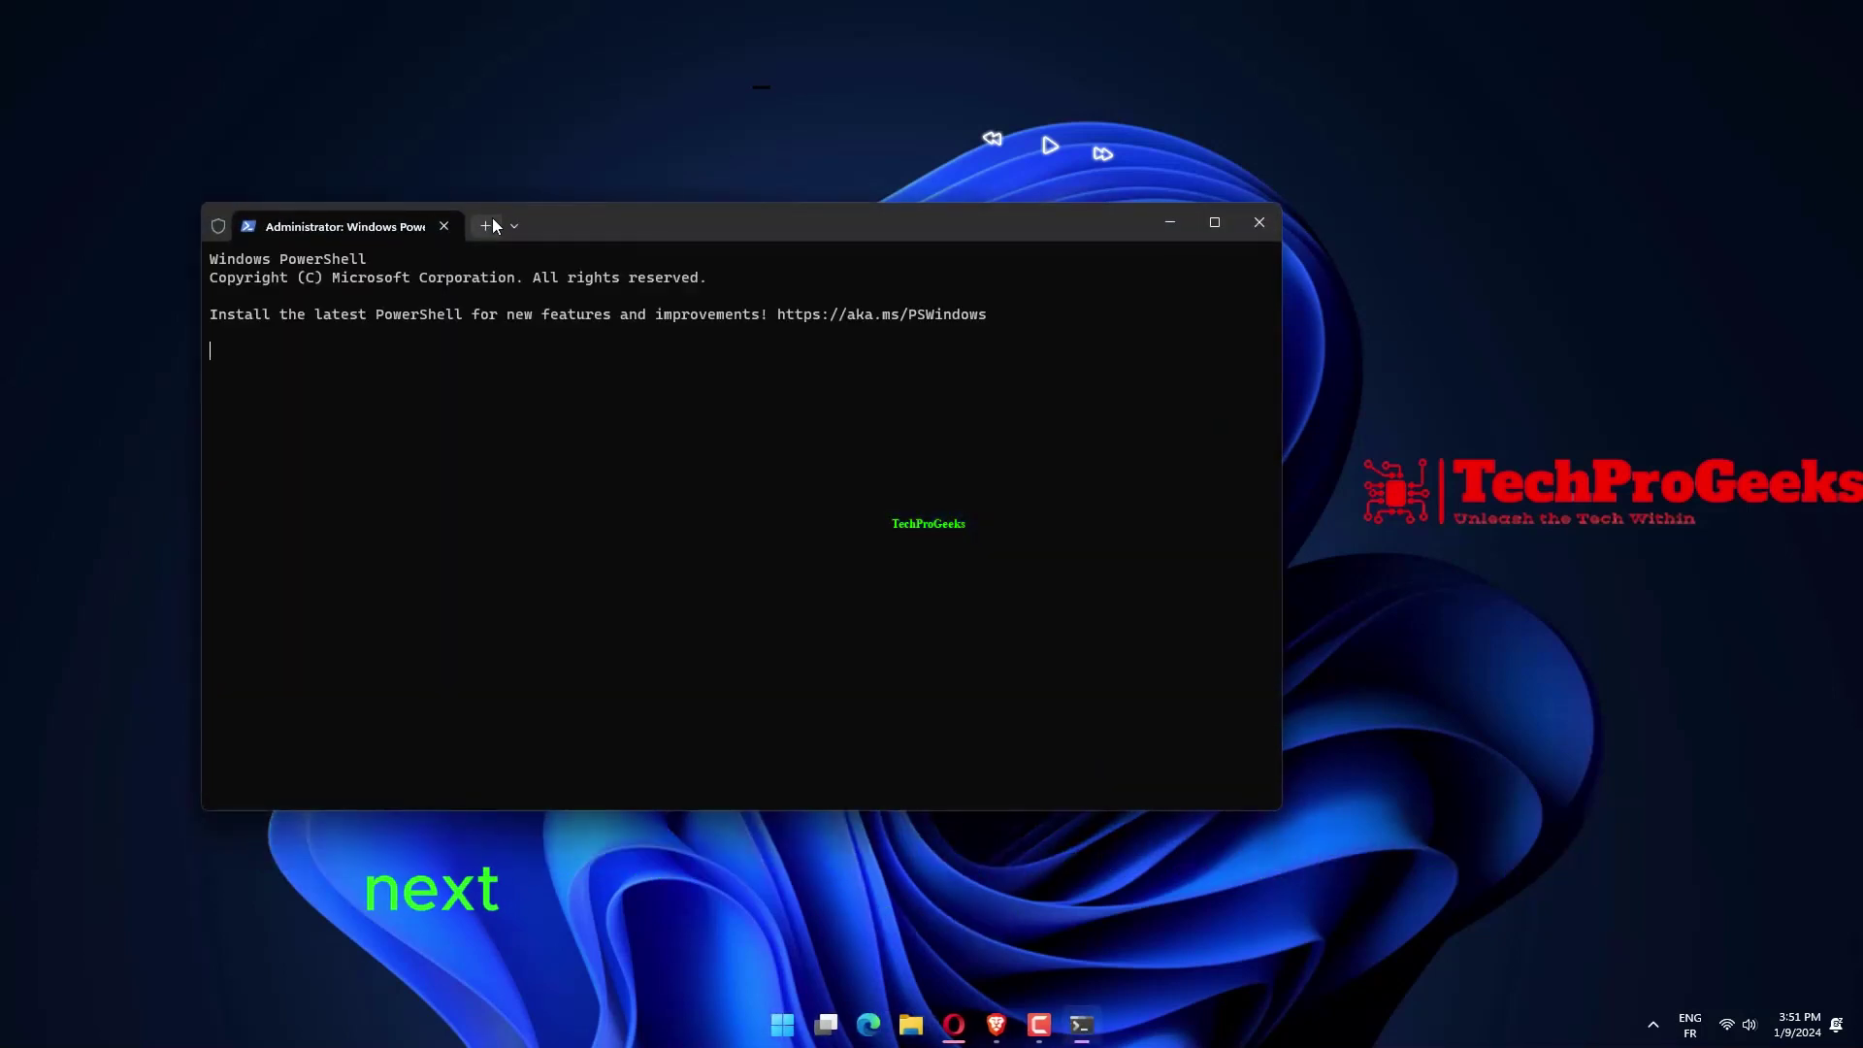
pyautogui.click(489, 224)
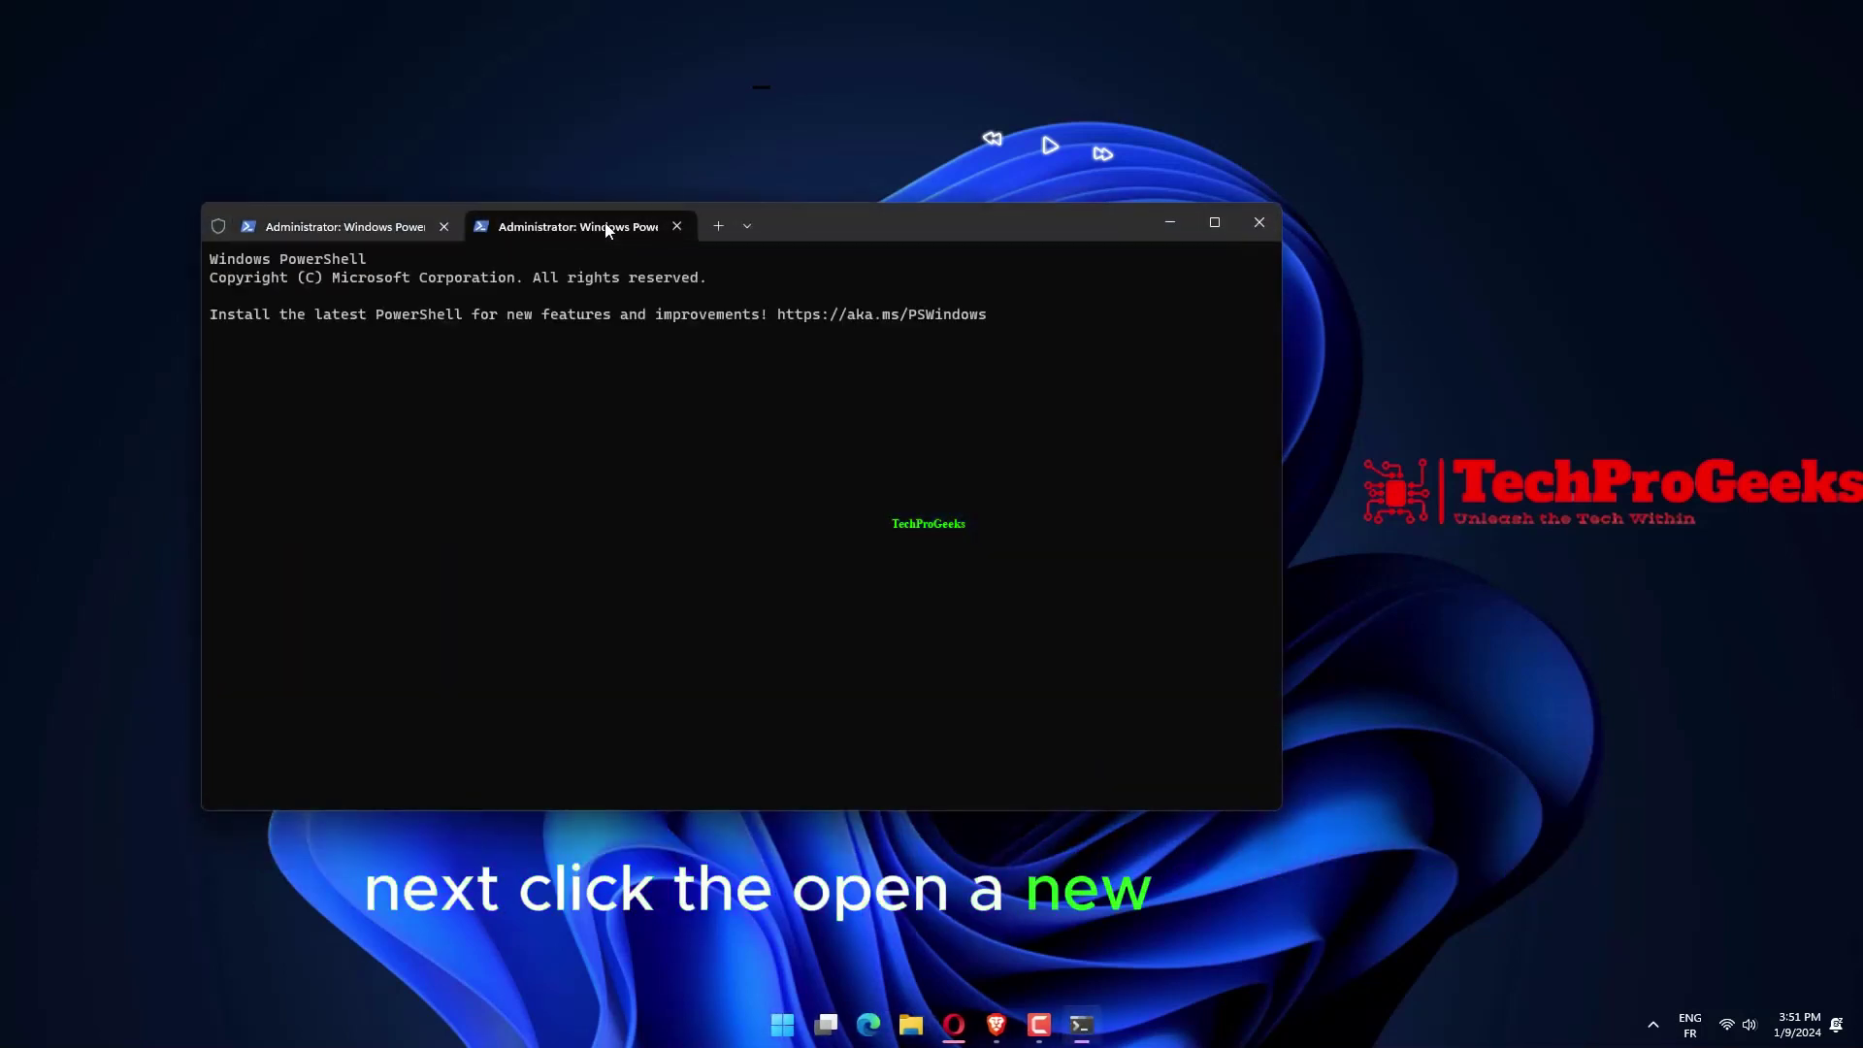
pyautogui.click(676, 226)
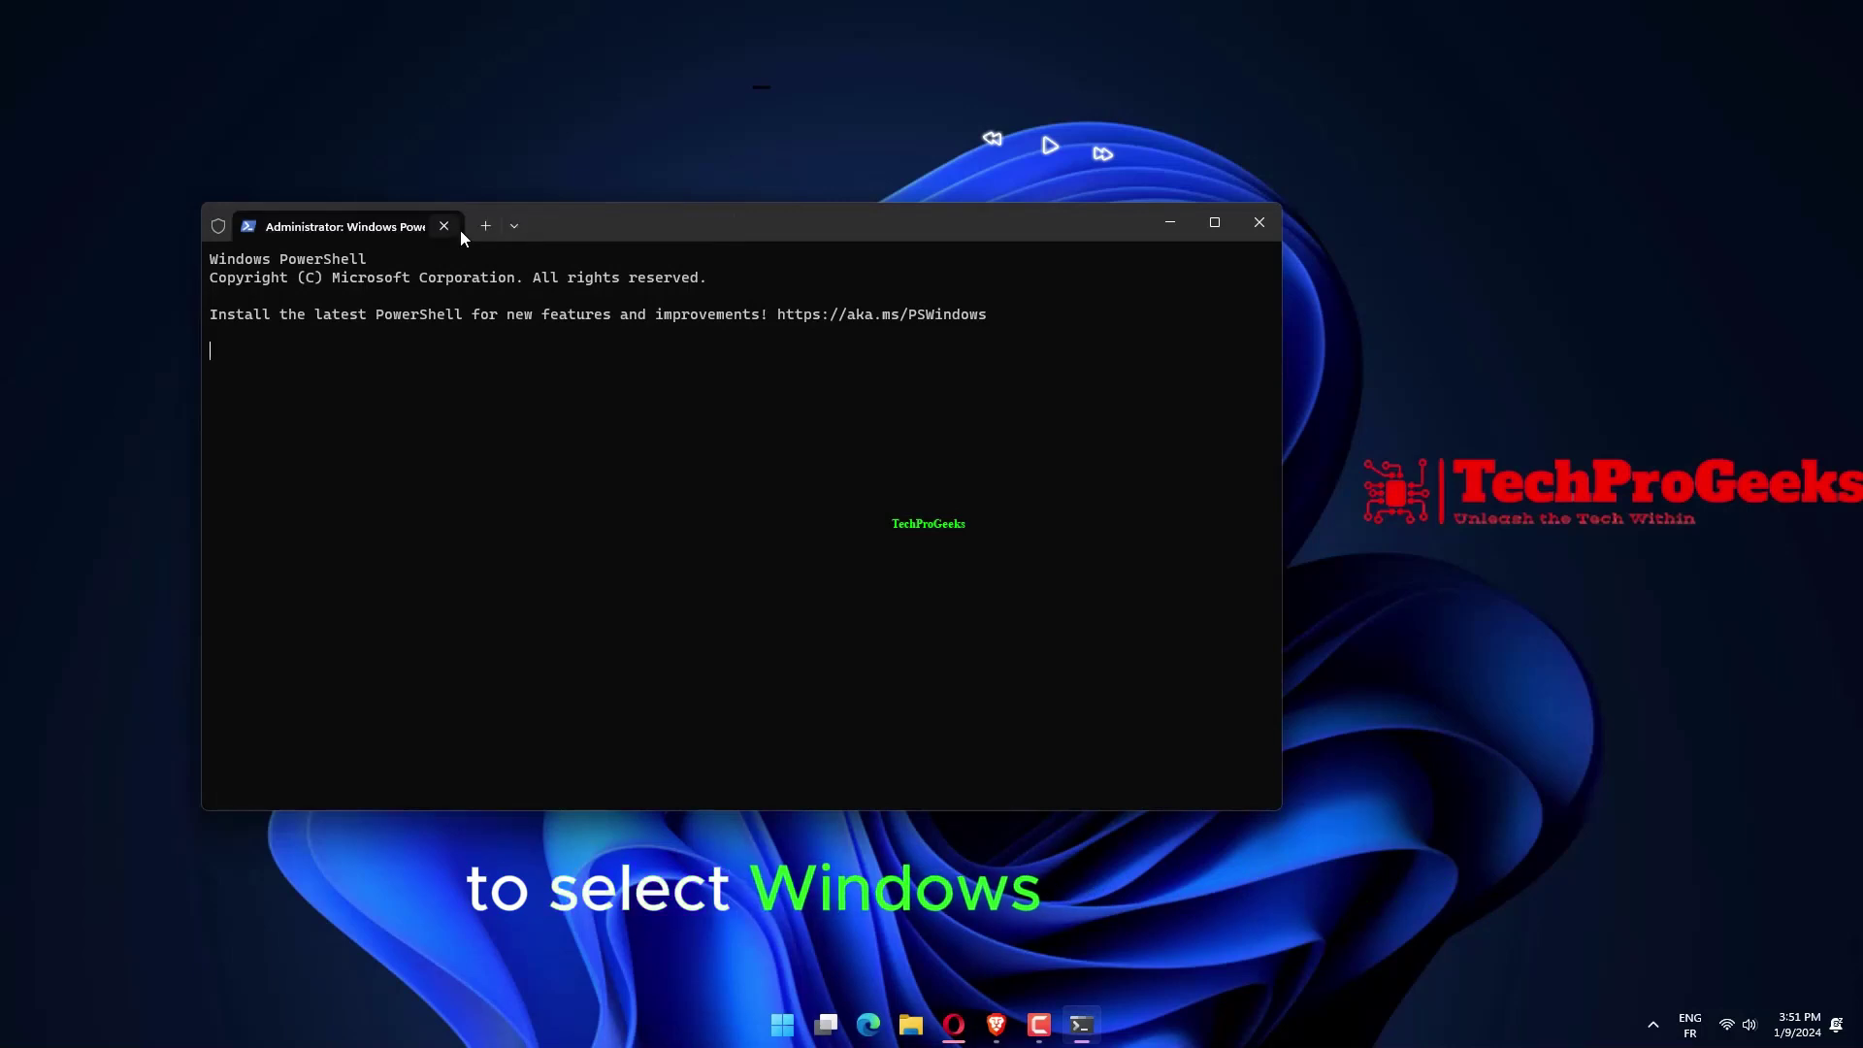
pyautogui.click(513, 226)
pyautogui.press('Escape')
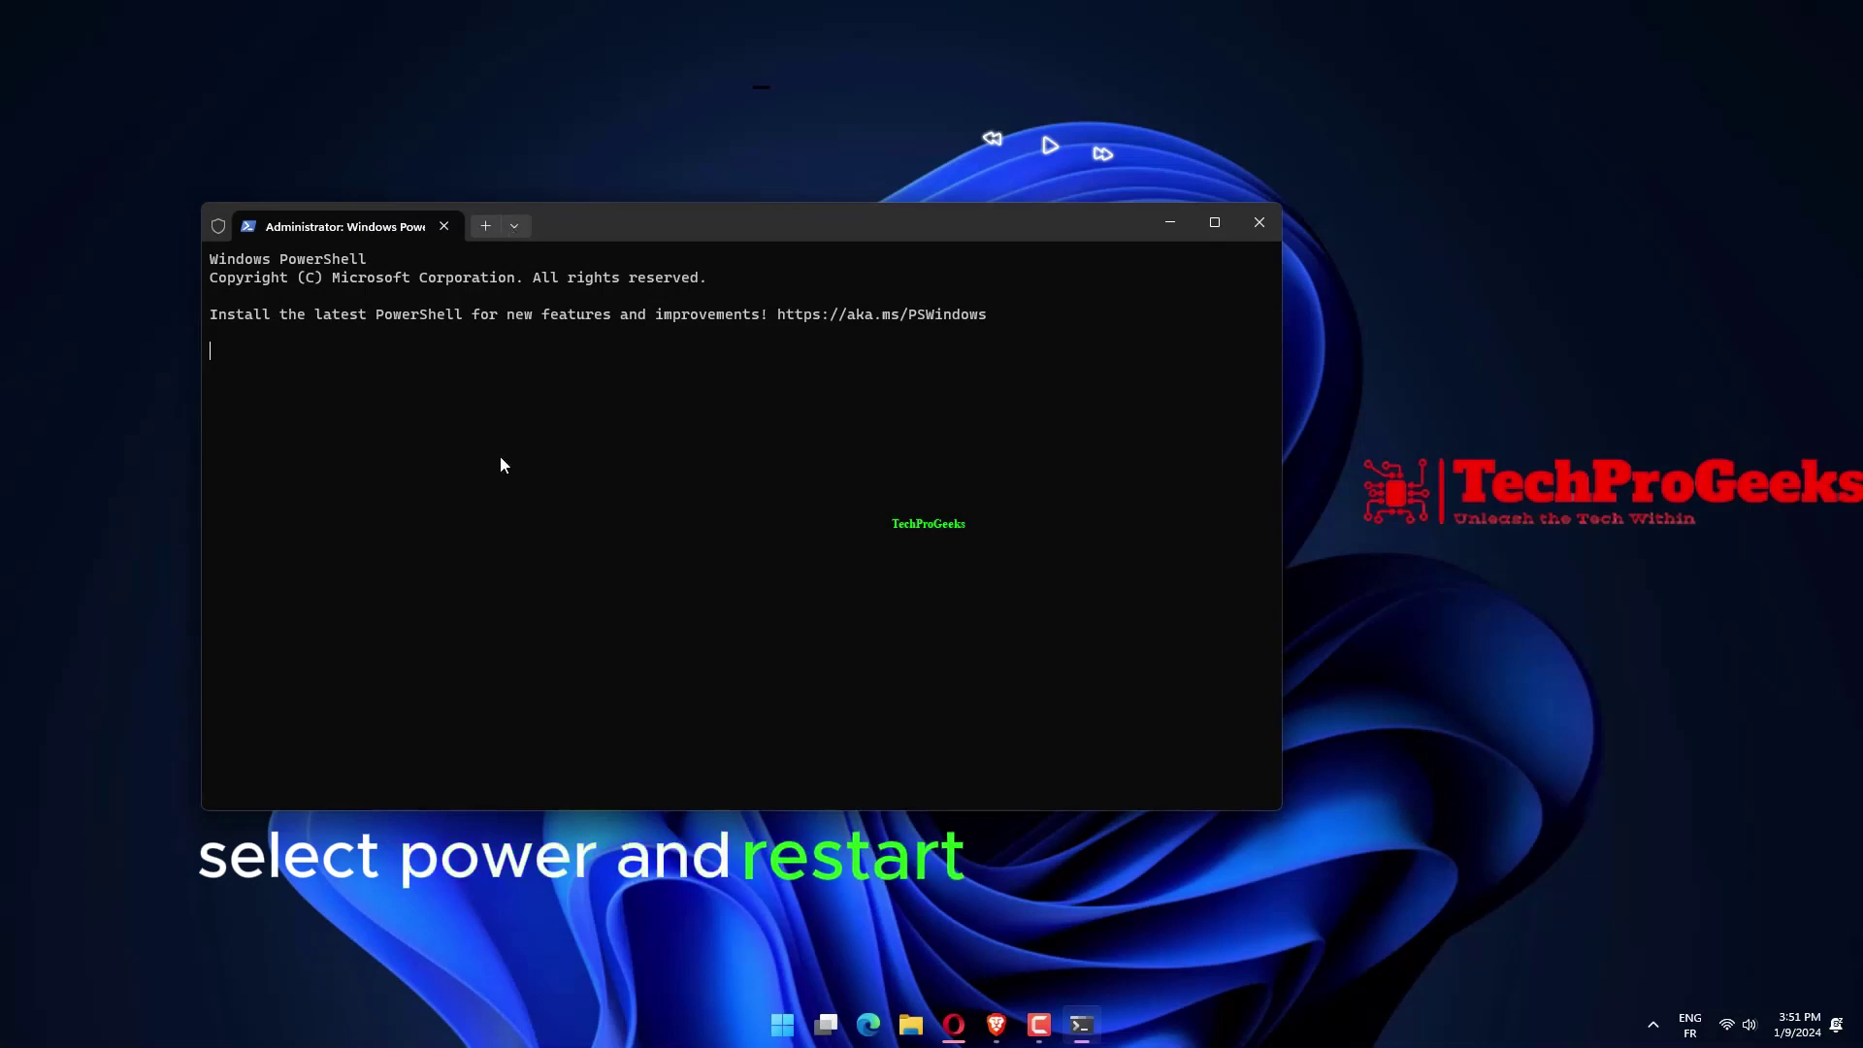
pyautogui.click(514, 226)
pyautogui.rightClick(562, 324)
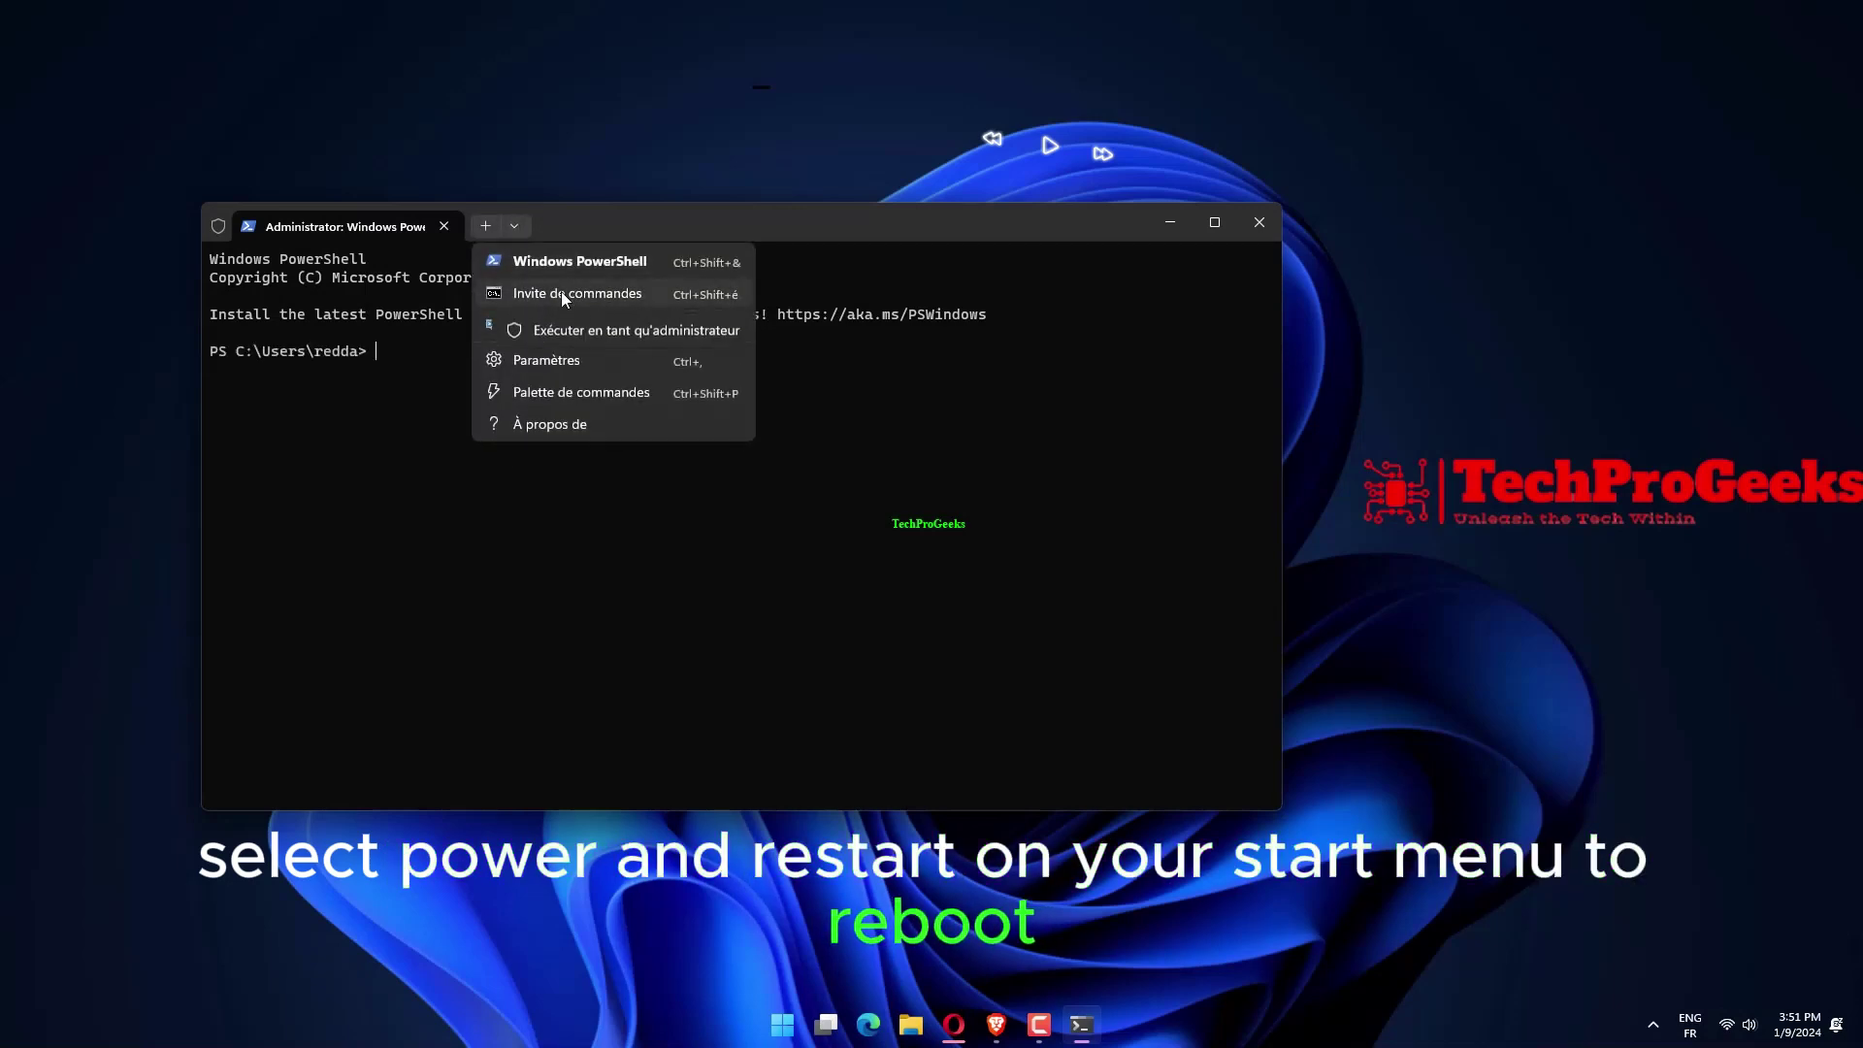
pyautogui.click(597, 332)
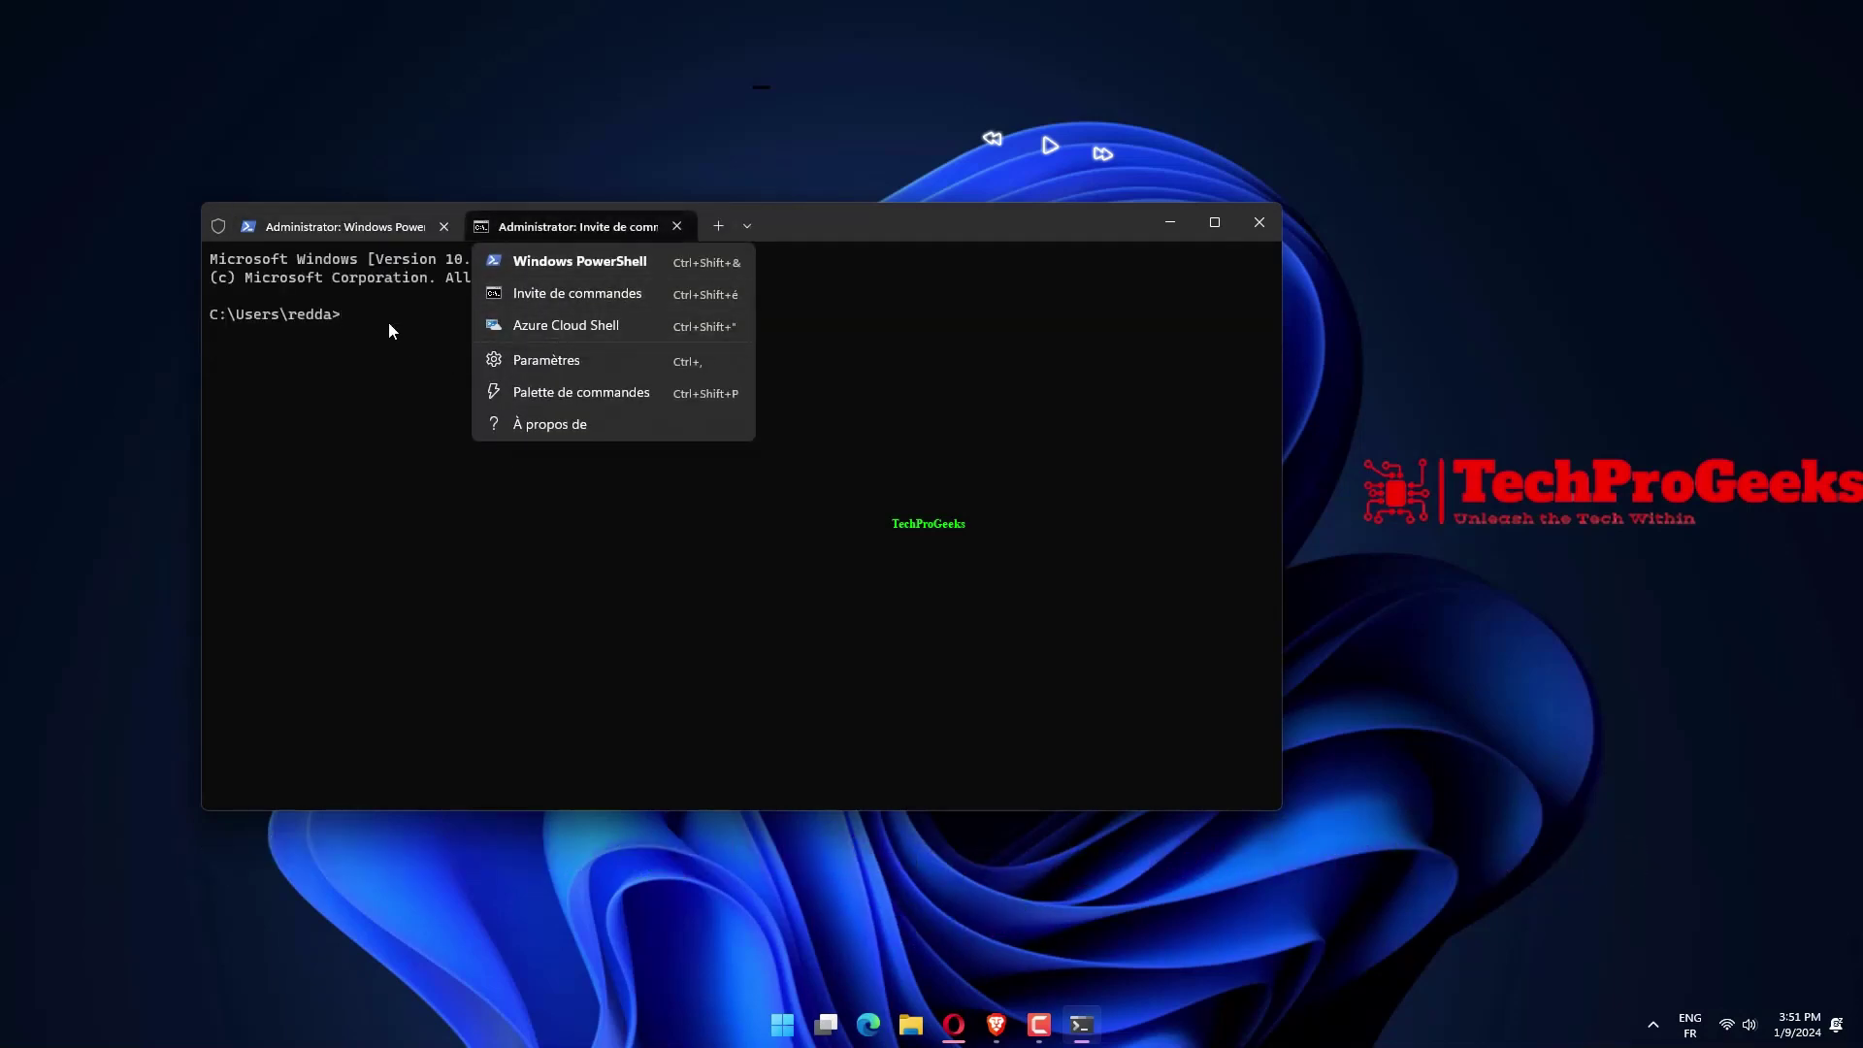
# Step: Paste and run the Get-AppxPackage Store removal command, then close Terminal with all tabs
pyautogui.write('Get-AppxPackage -allusers *WindowsStore* | Remove-AppxPackage')
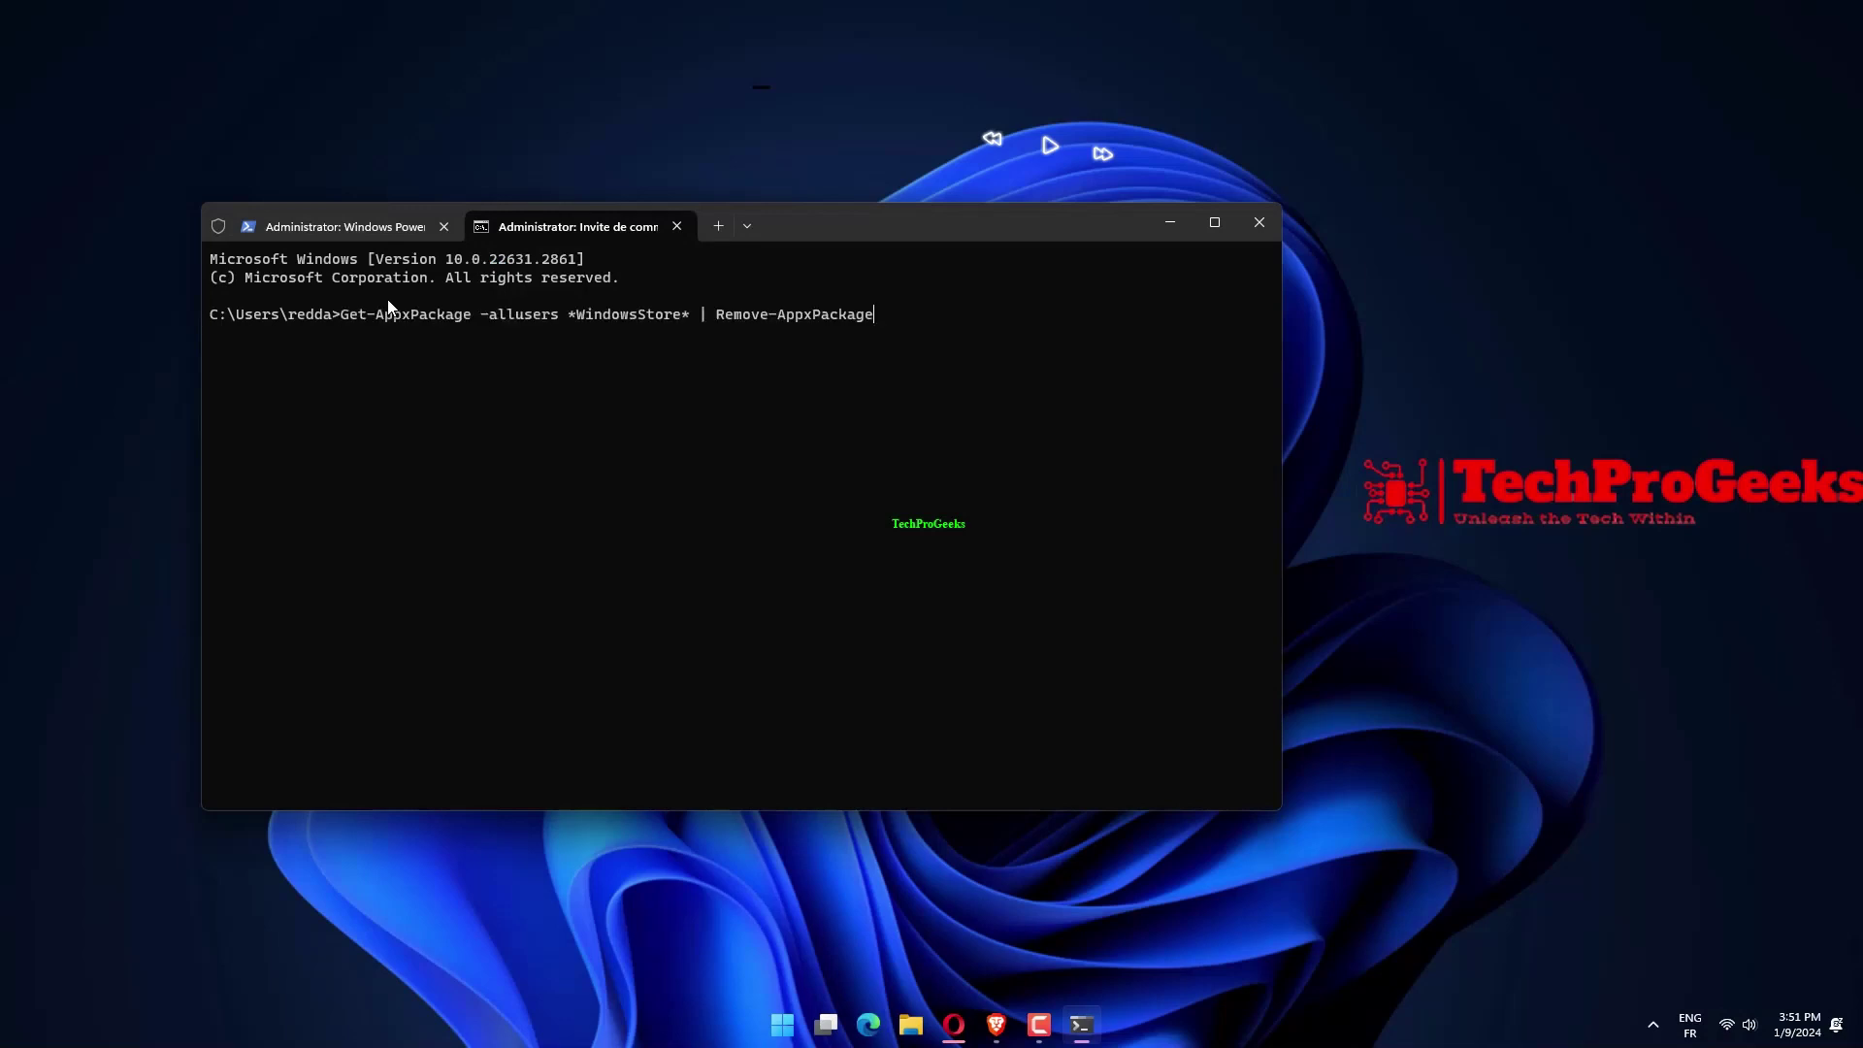
pyautogui.press('Return')
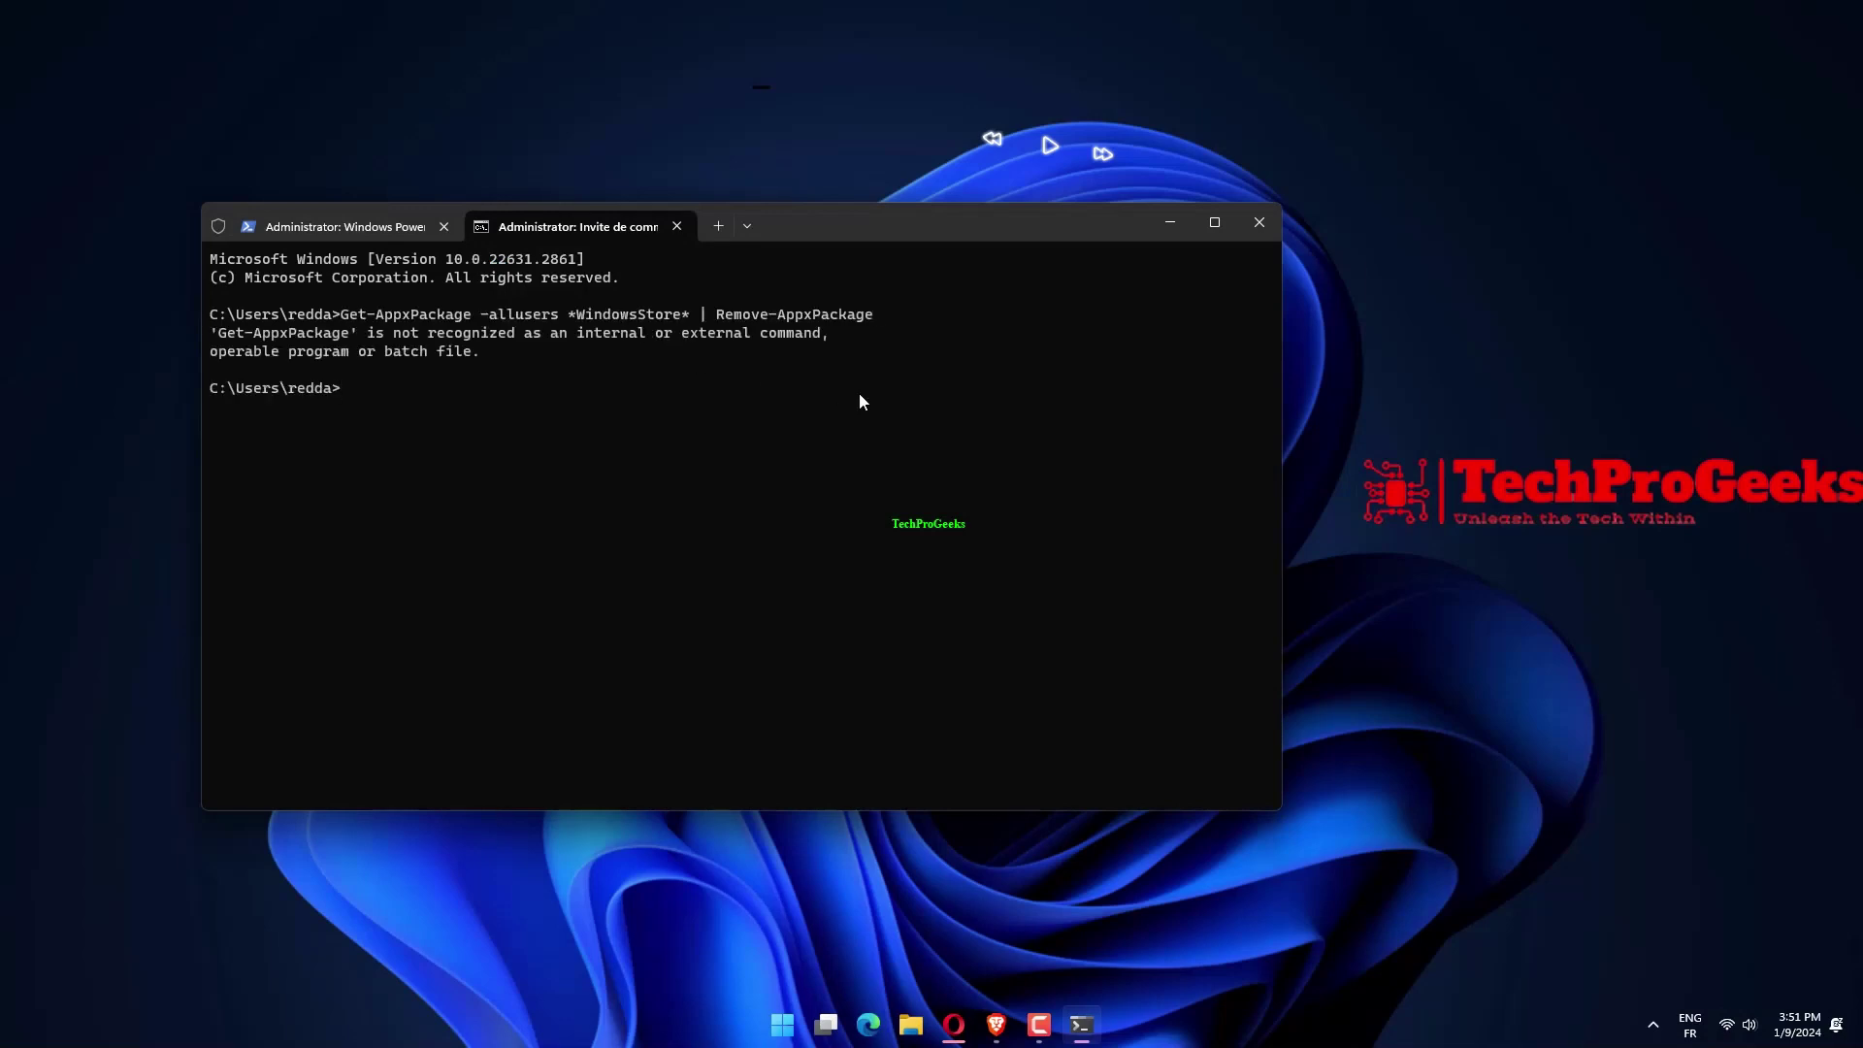
pyautogui.click(1259, 222)
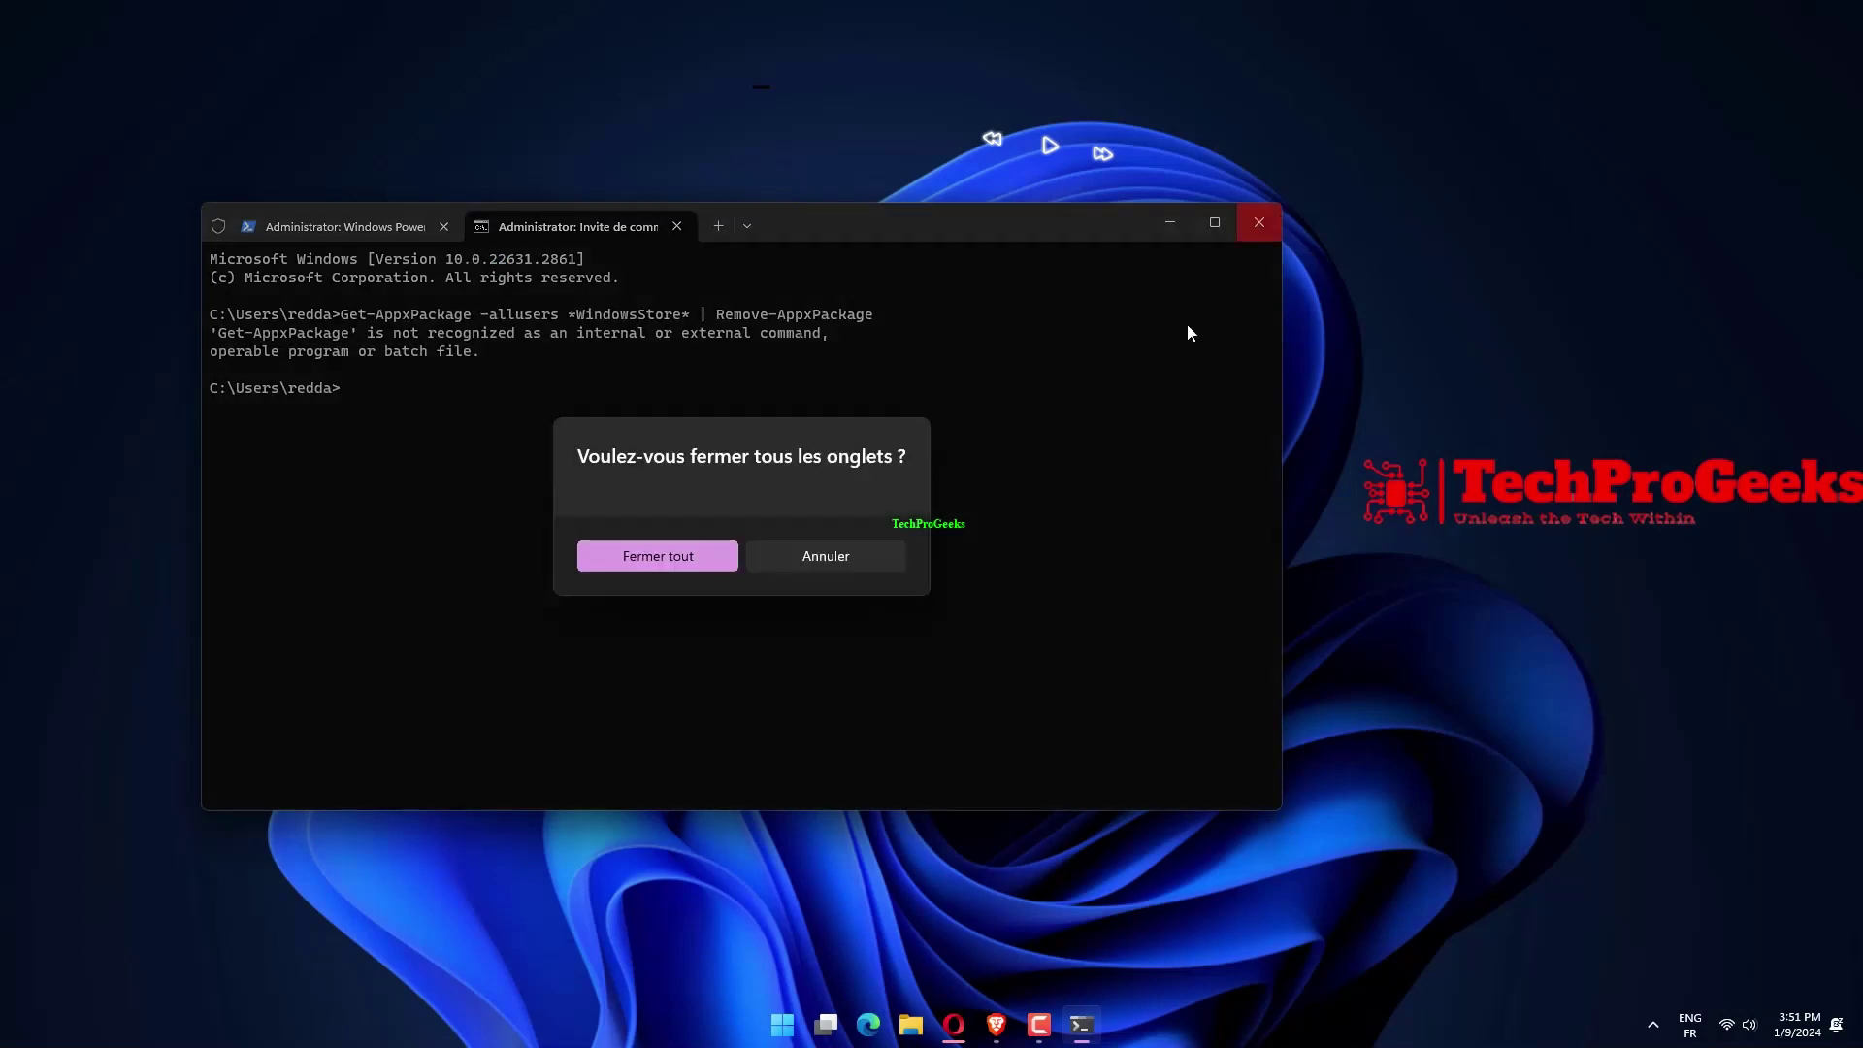
pyautogui.click(722, 566)
pyautogui.click(803, 1024)
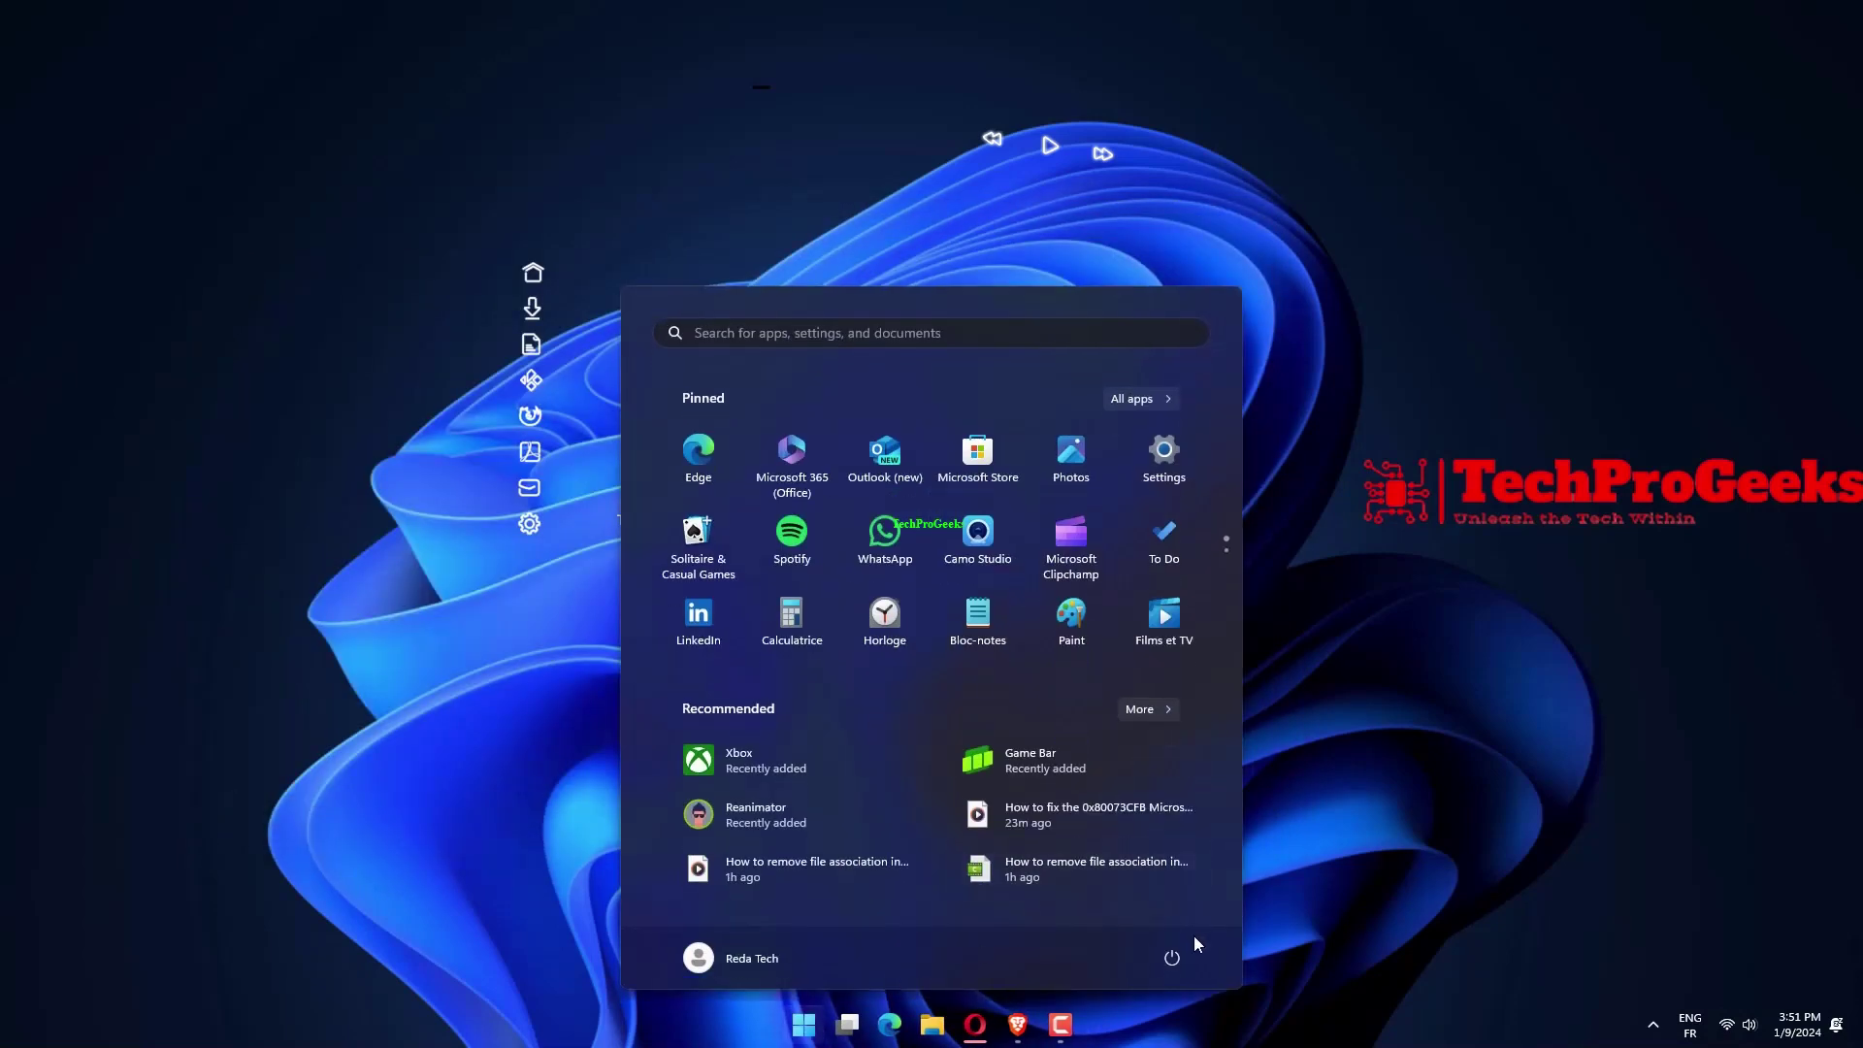
pyautogui.click(1172, 957)
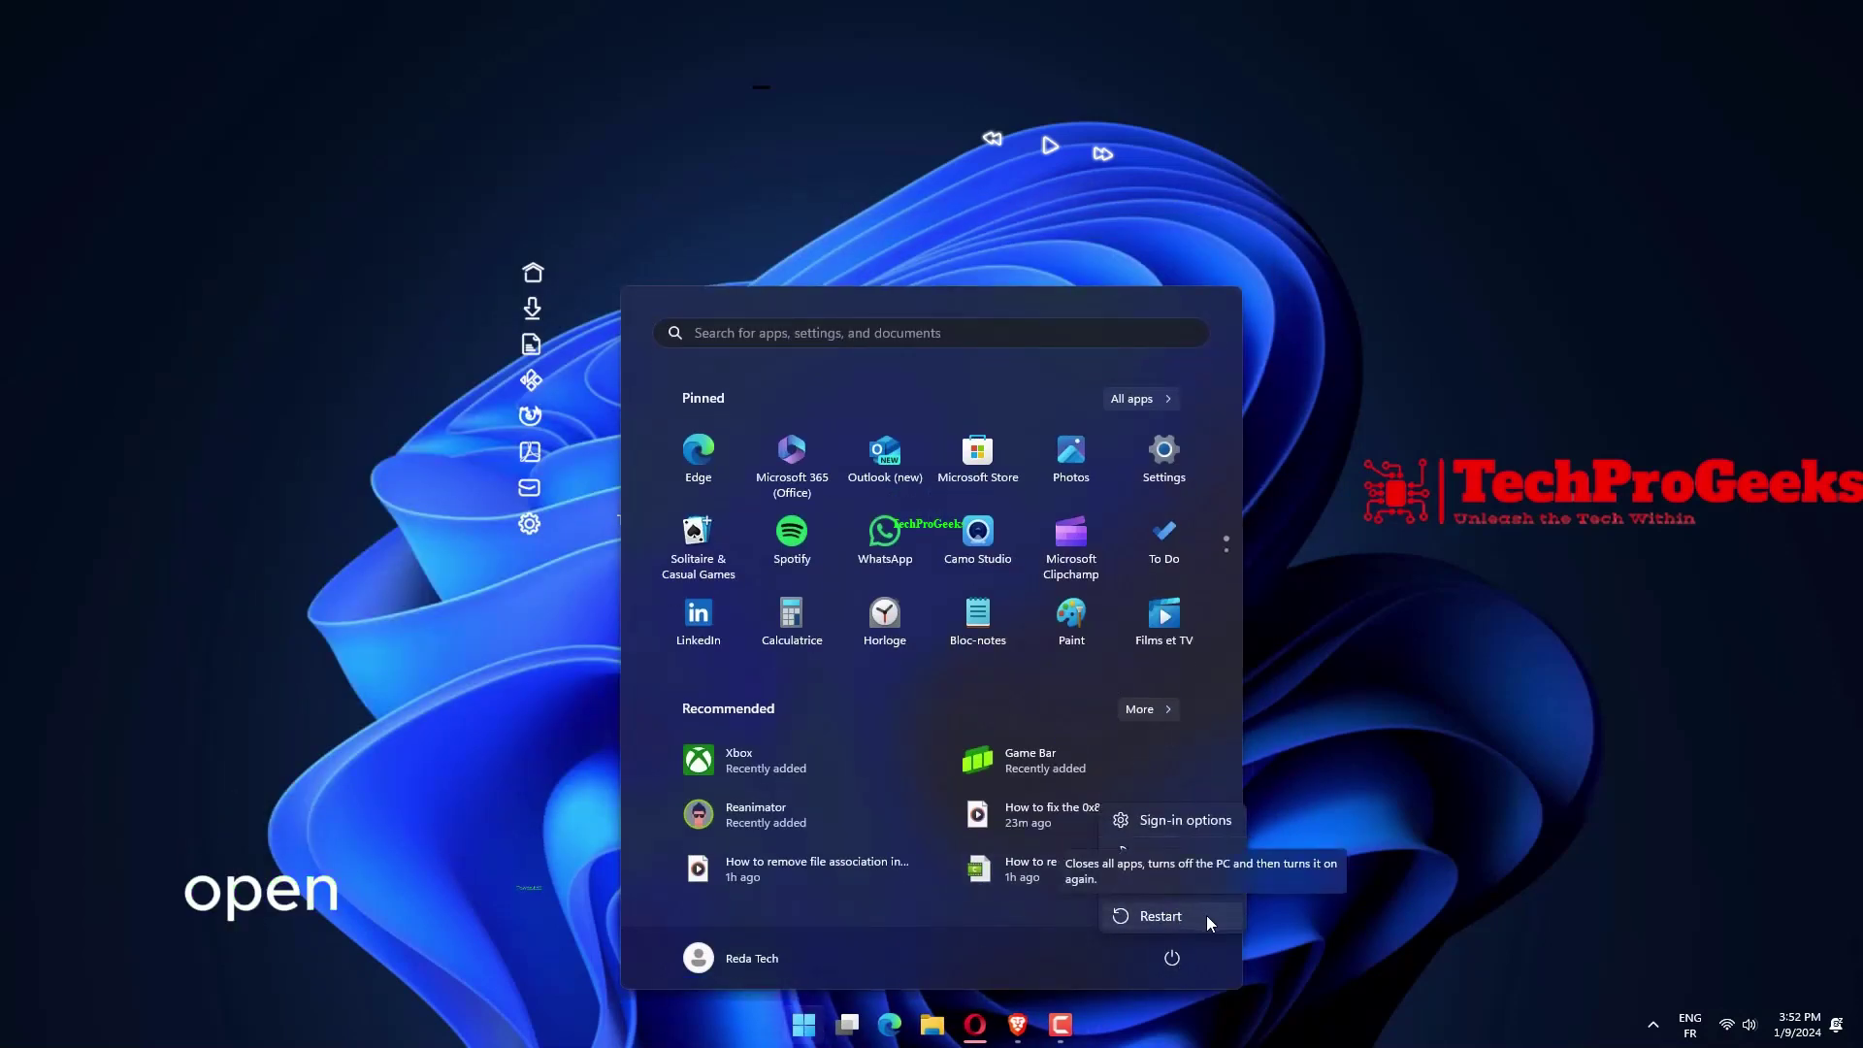
pyautogui.click(1174, 915)
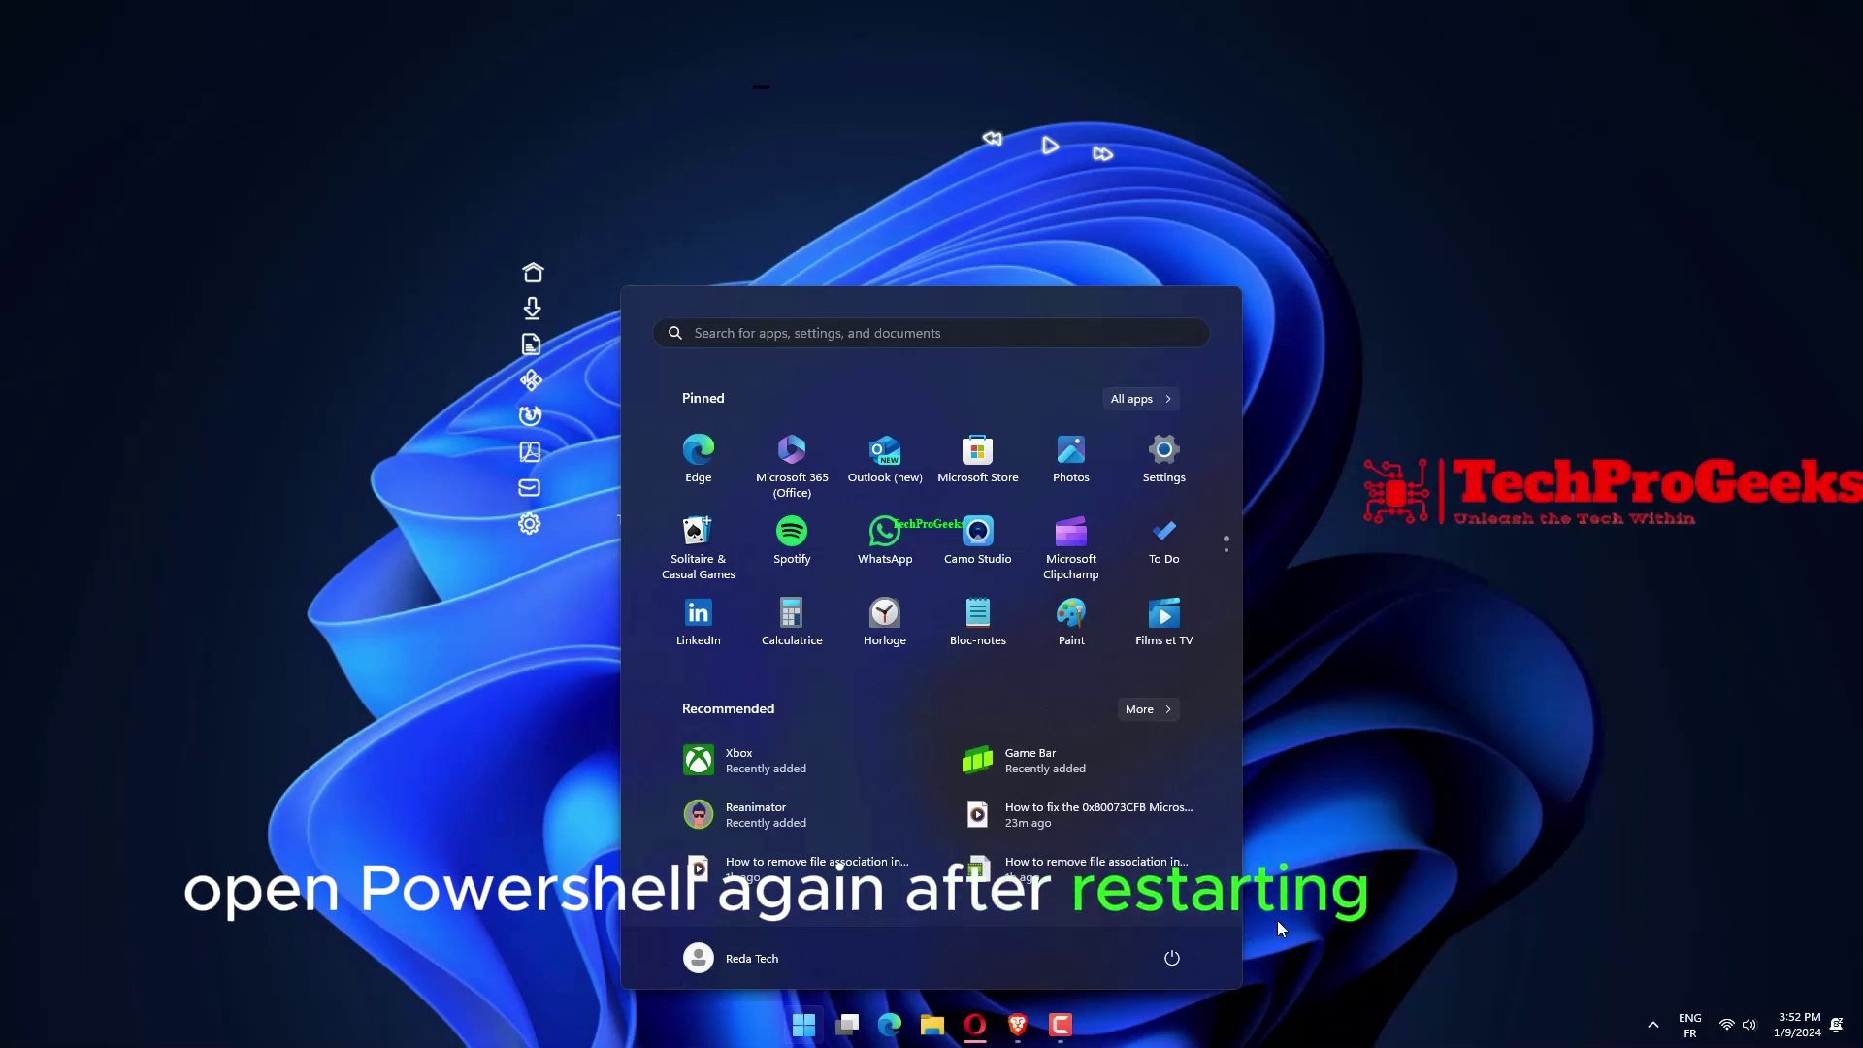